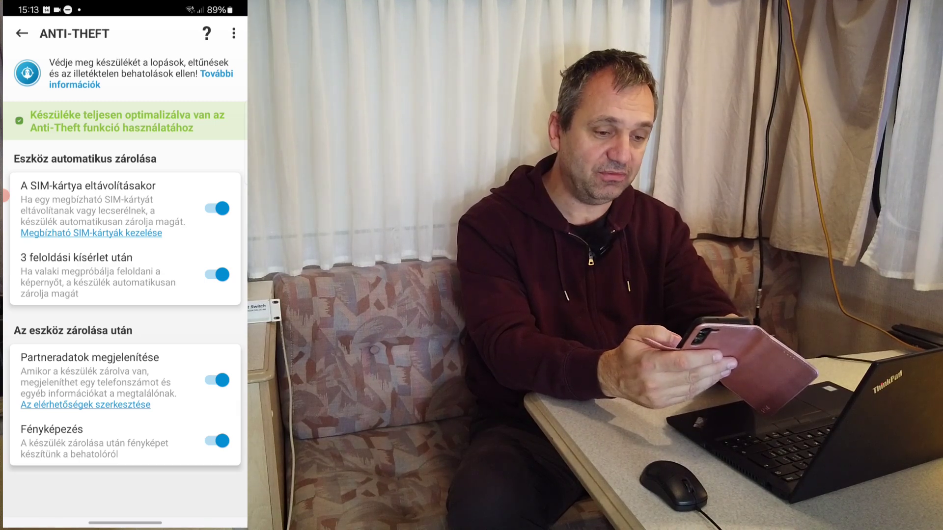
# Return from the phone's Anti-Theft settings to the main overview and look over the available security features
pyautogui.press('Escape')
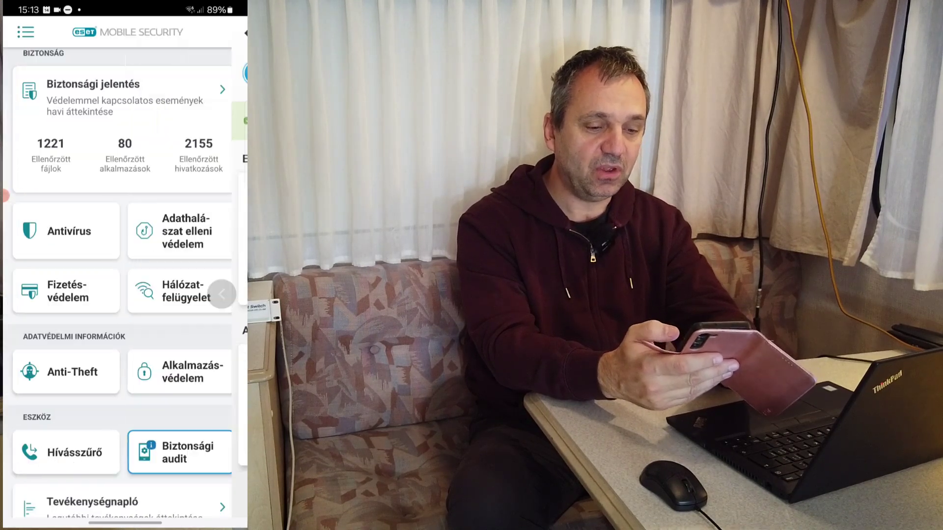
pyautogui.scroll(-4, 125, 285)
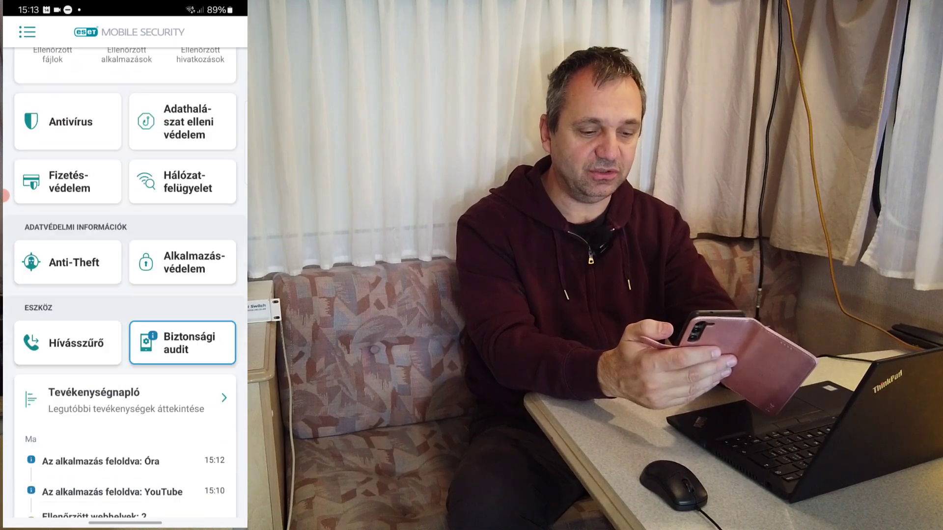
pyautogui.scroll(6, 125, 285)
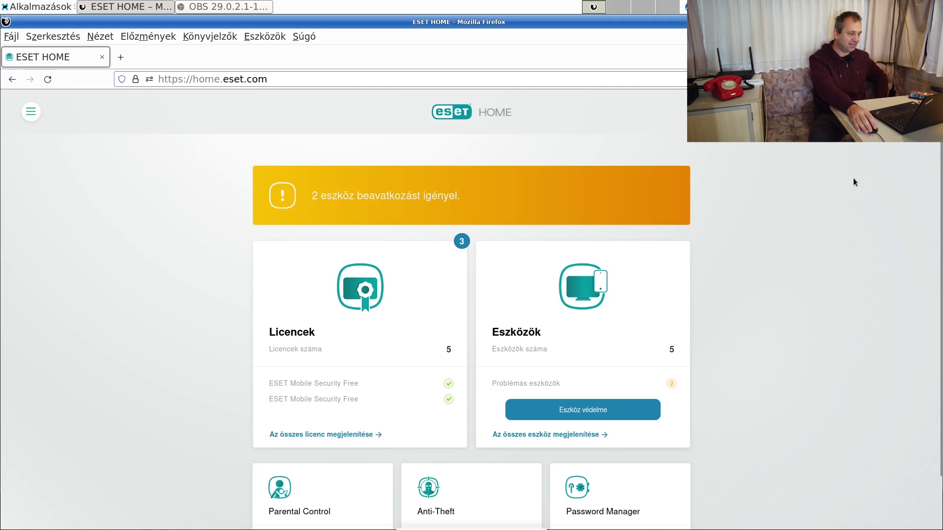
# Open the full list of licences in ESET HOME on the computer, review the licence cards and return to the home page
pyautogui.click(339, 435)
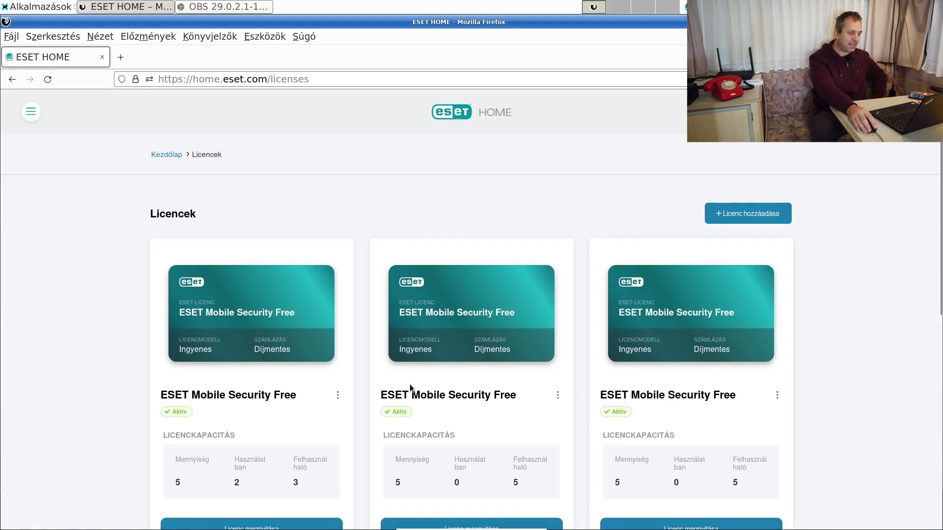
pyautogui.scroll(-7, 731, 362)
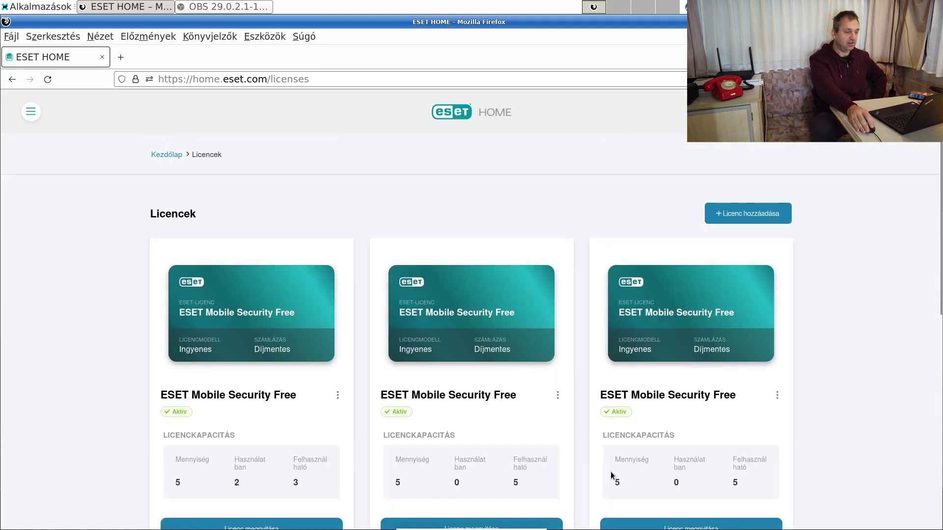
pyautogui.click(174, 156)
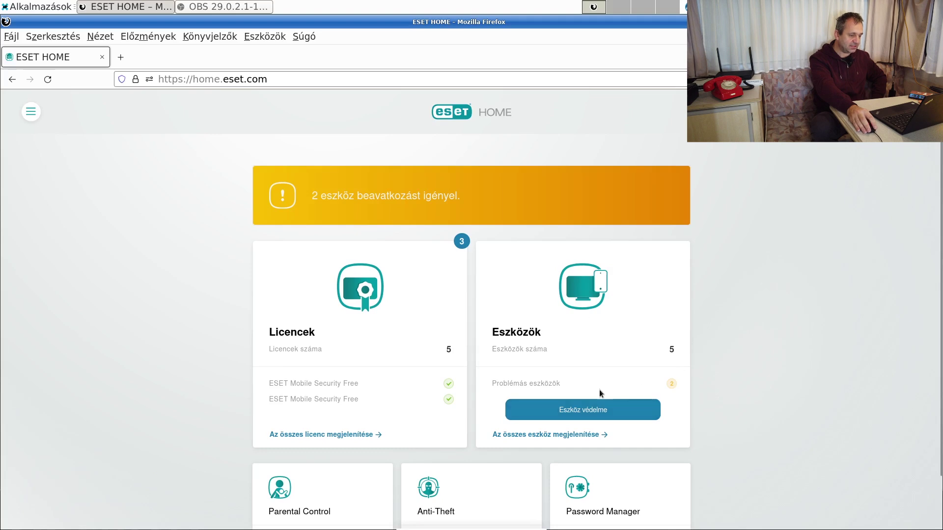
# Show all devices in the account and detach the inactive A72 phone, refreshing the list
pyautogui.click(589, 435)
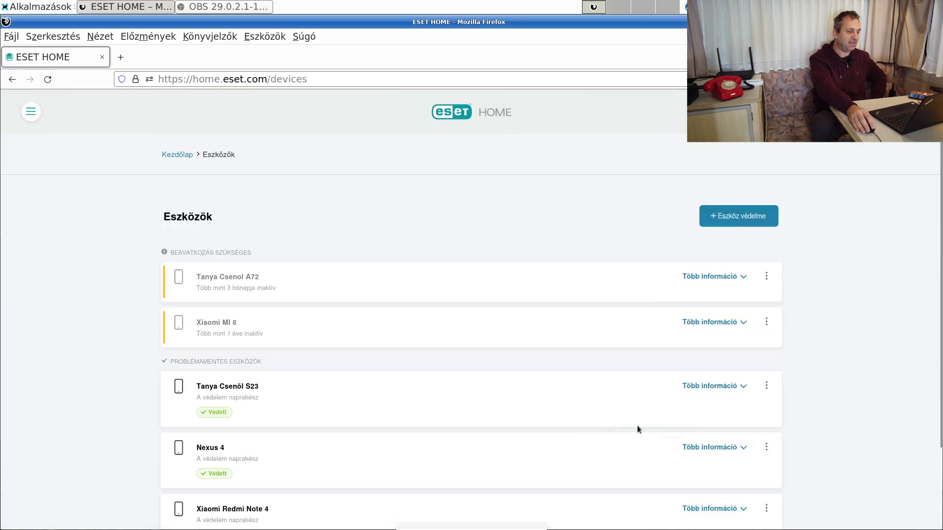
pyautogui.scroll(-2, 897, 314)
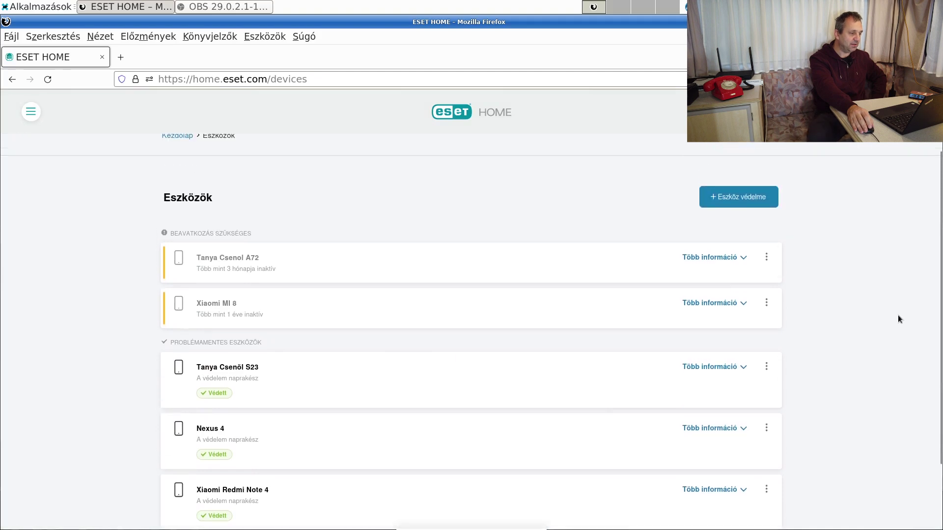
pyautogui.scroll(-3, 900, 318)
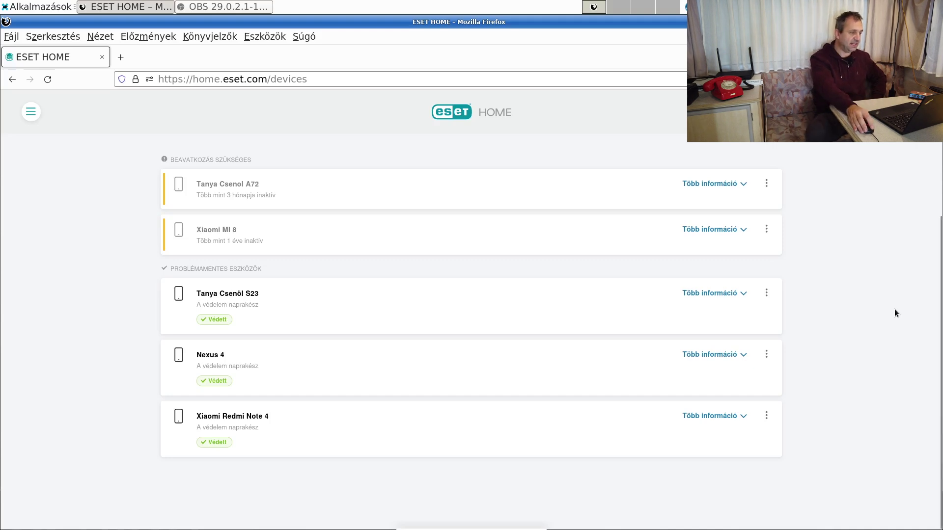
pyautogui.click(767, 184)
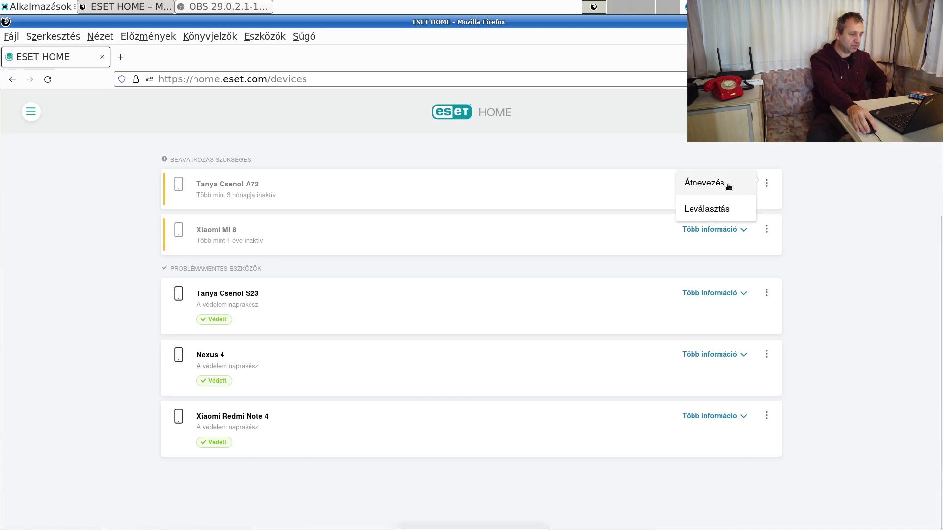
pyautogui.click(721, 212)
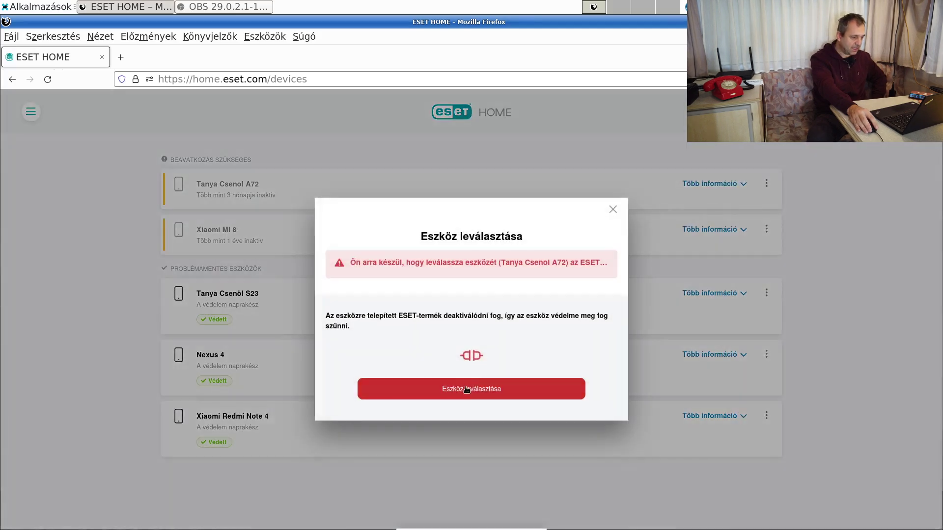
pyautogui.click(467, 389)
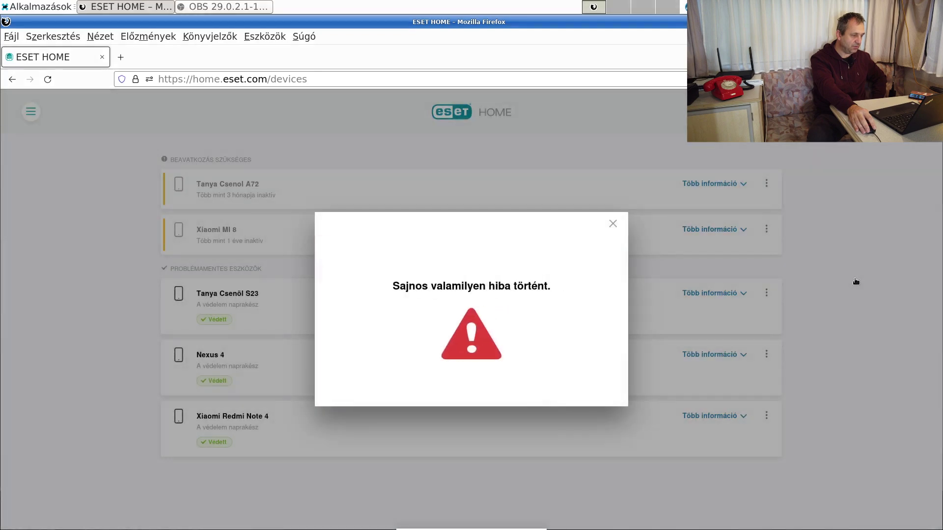
pyautogui.click(612, 225)
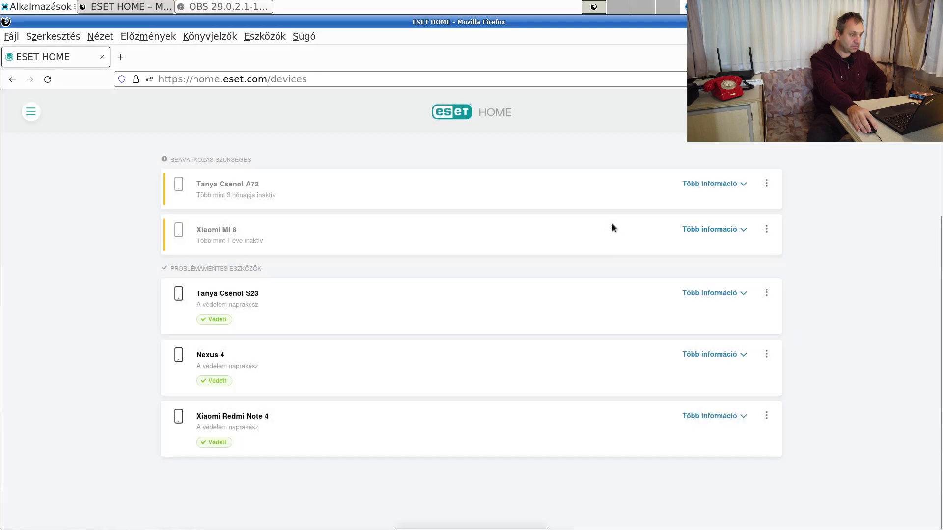
pyautogui.press('F5')
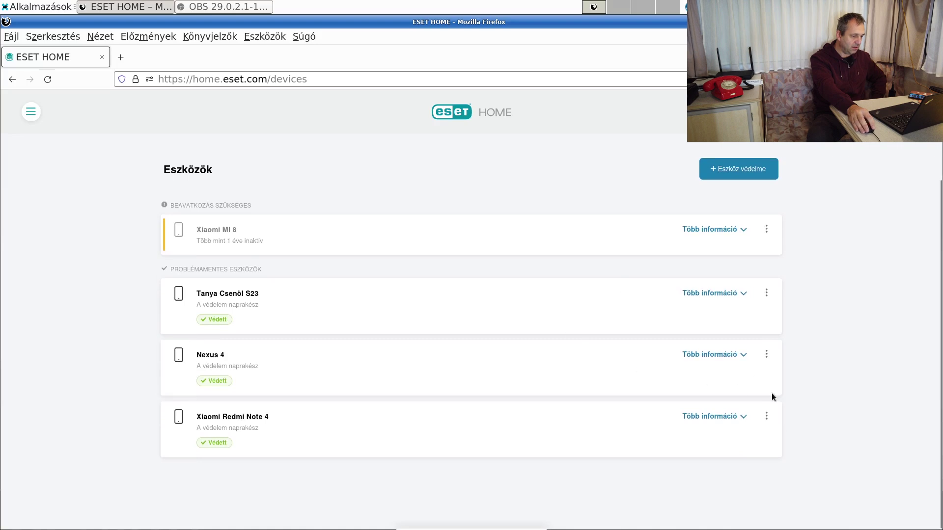
# Try to detach the Xiaomi Redmi Note 4 from the account
pyautogui.click(766, 419)
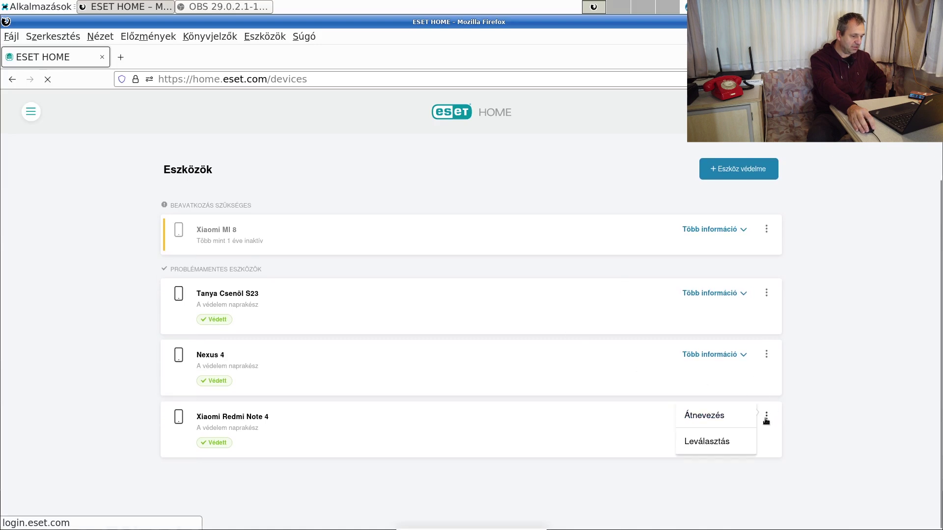
pyautogui.click(715, 442)
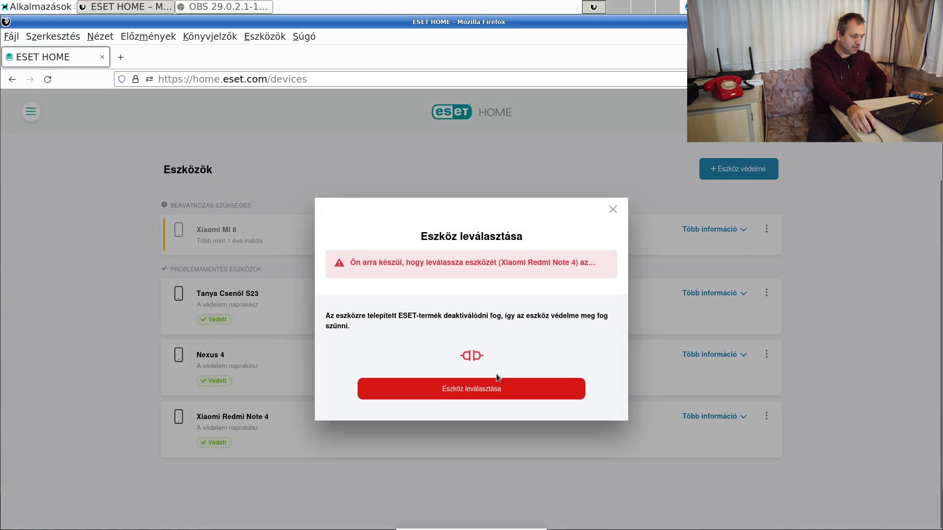
pyautogui.click(495, 389)
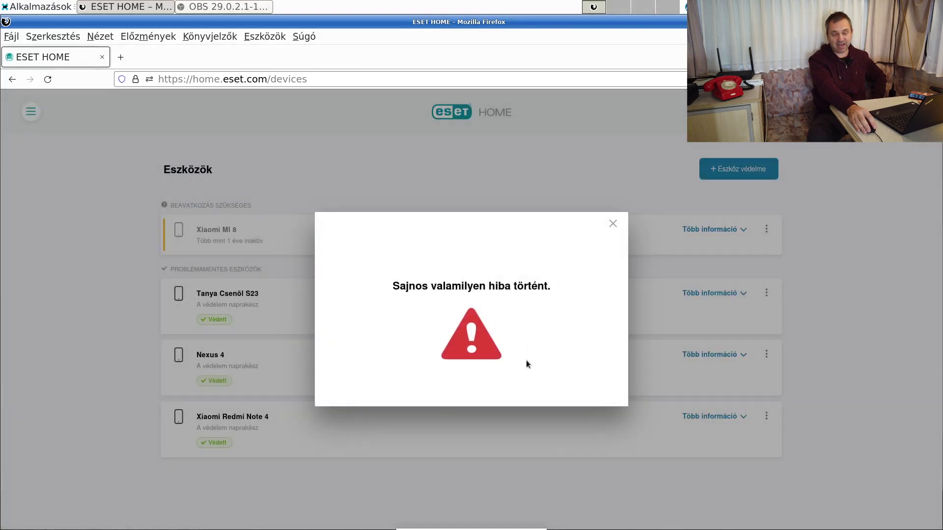
pyautogui.click(613, 224)
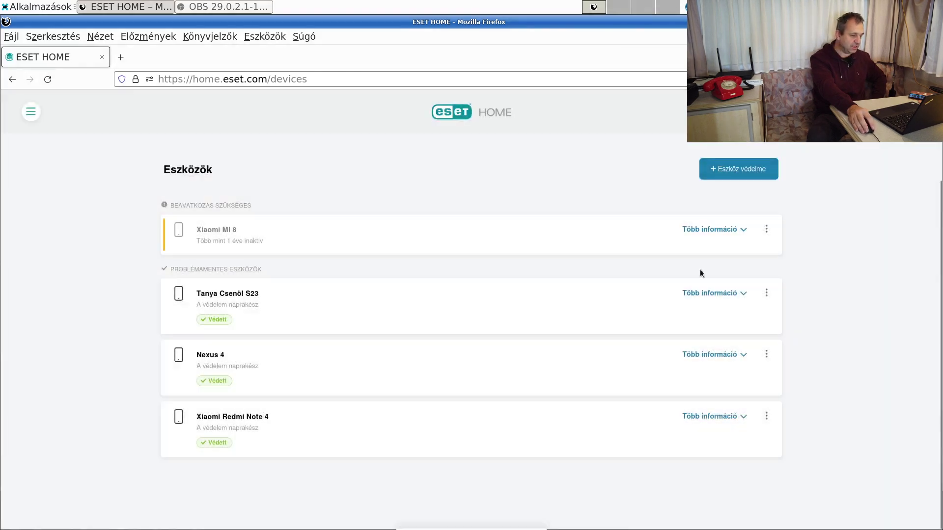
# Detach the Nexus 4 from the account and refresh the device list
pyautogui.click(768, 357)
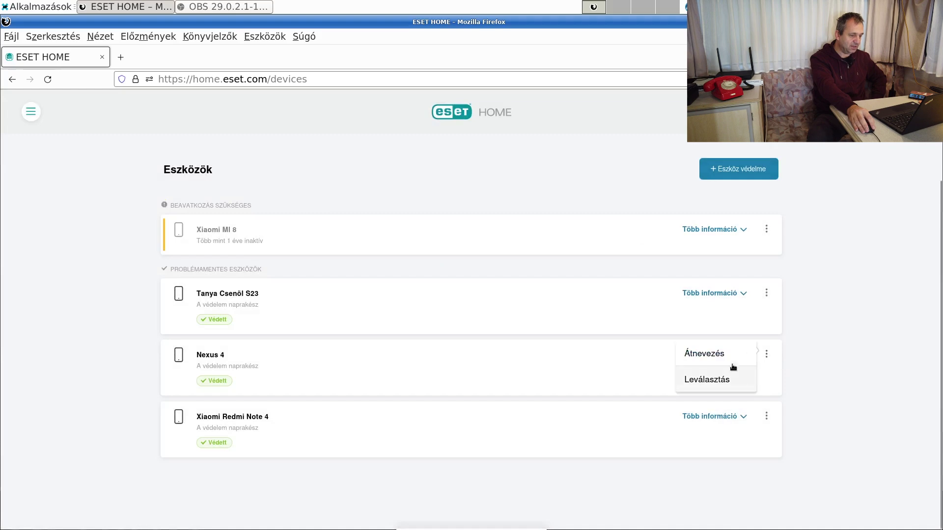
pyautogui.click(721, 379)
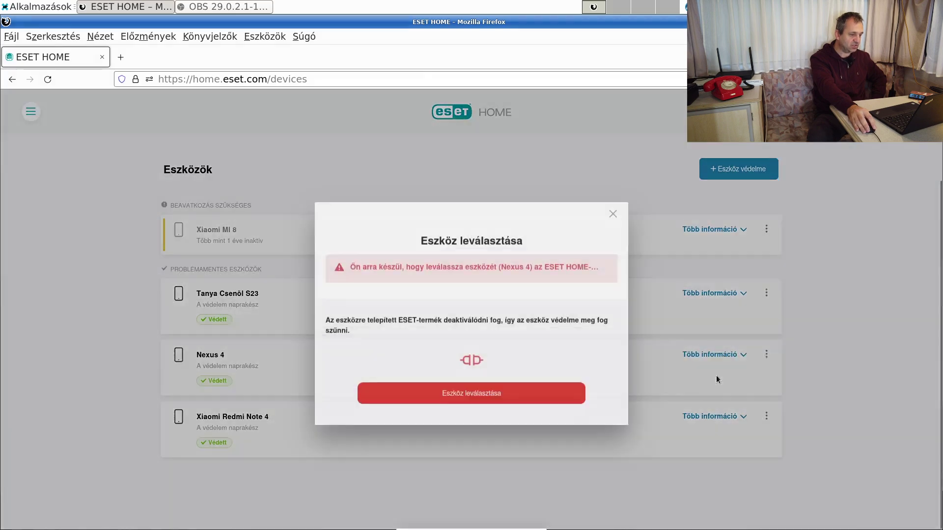
pyautogui.click(539, 384)
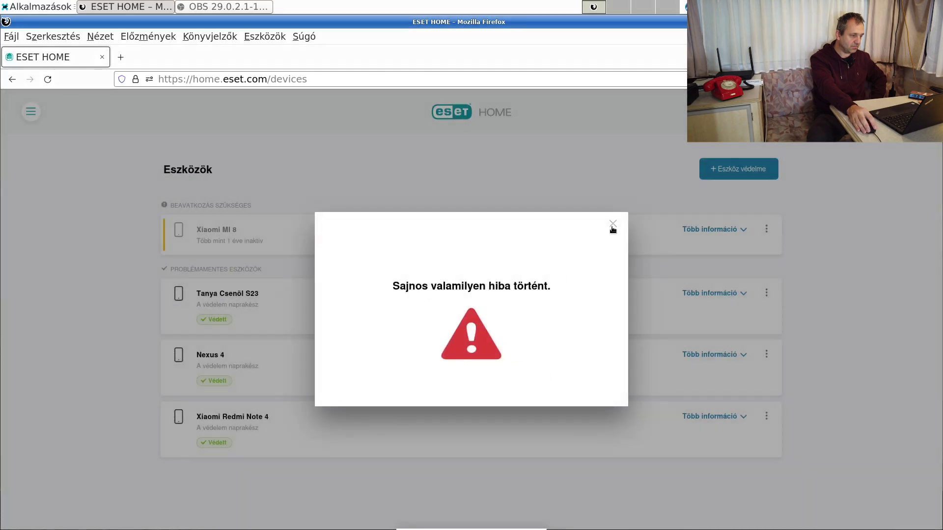
pyautogui.click(613, 225)
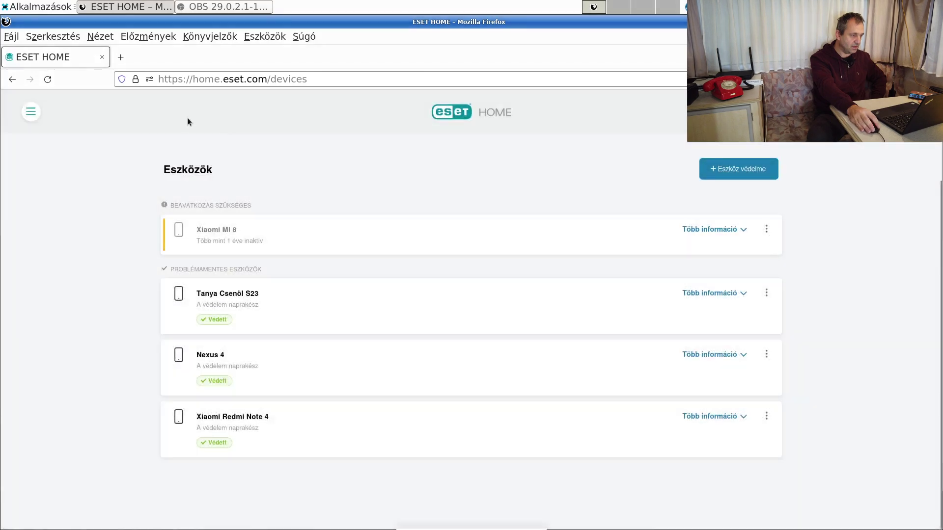
pyautogui.click(48, 79)
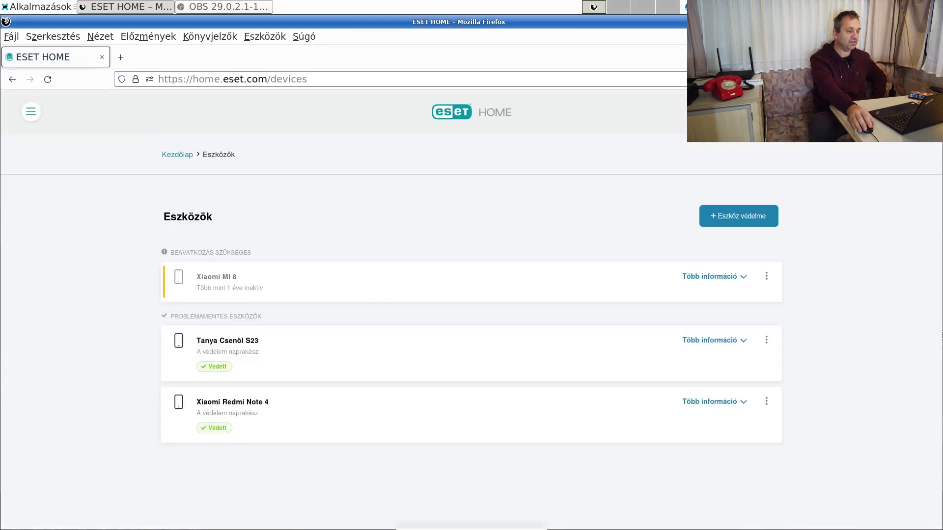
# Expand the S23's device information and open the Anti-Theft portal from it
pyautogui.click(734, 341)
pyautogui.scroll(-4, 820, 307)
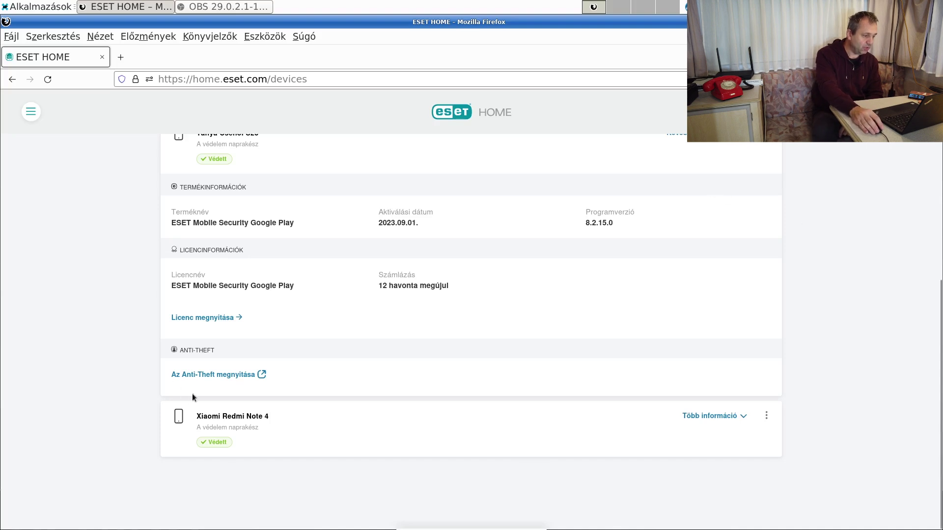
pyautogui.click(236, 375)
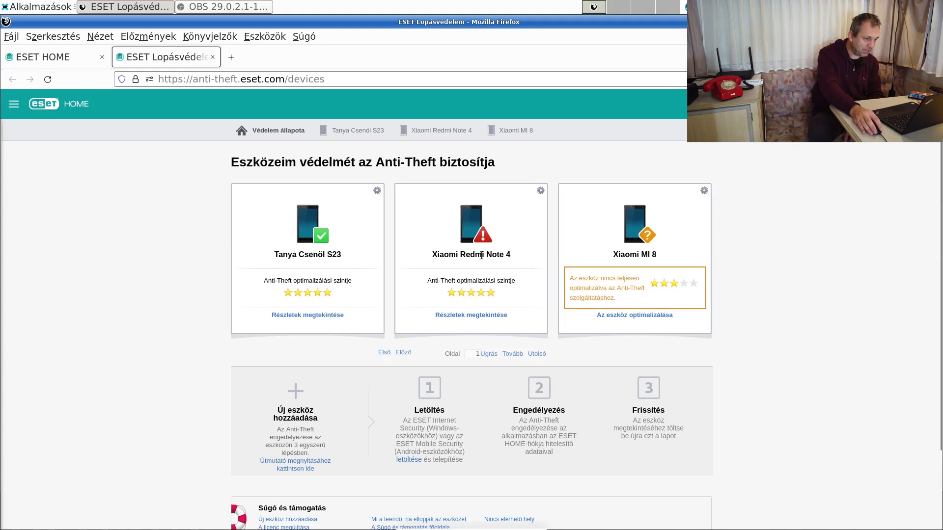
# Try to remove the Xiaomi Redmi Note 4 from Anti-Theft, reloading the page and repeating the removal once
pyautogui.click(541, 191)
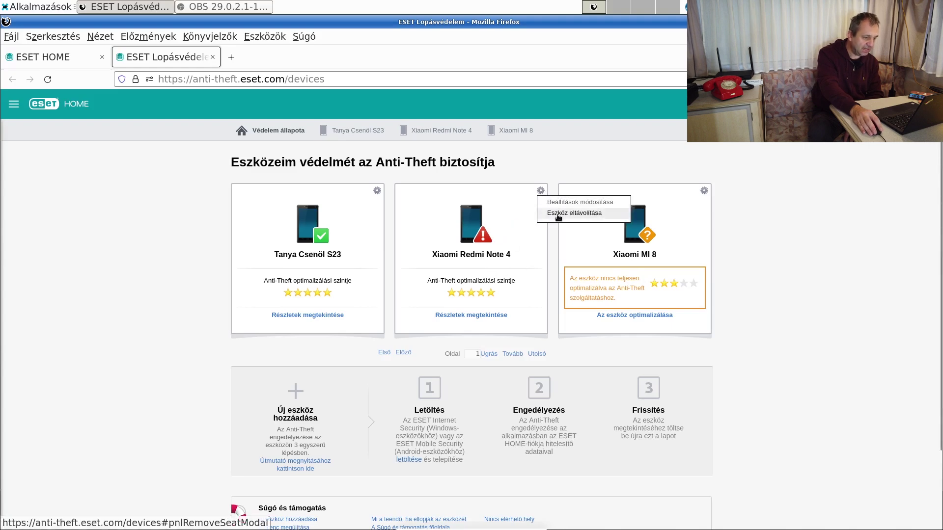
pyautogui.click(574, 213)
pyautogui.click(423, 339)
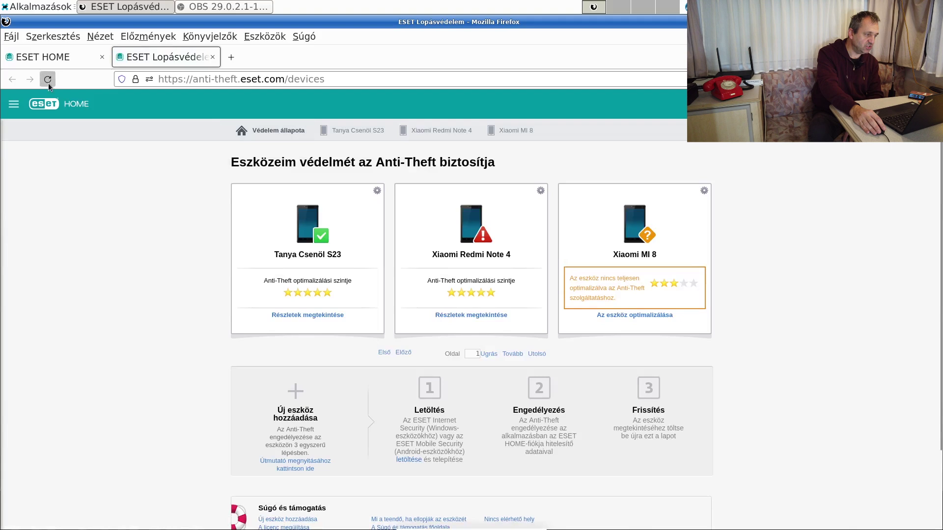
pyautogui.click(48, 83)
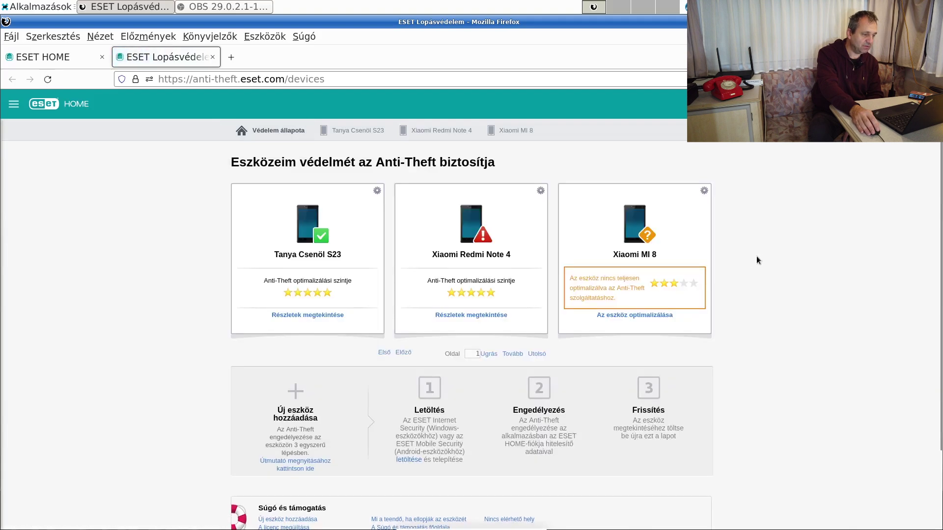
pyautogui.click(539, 191)
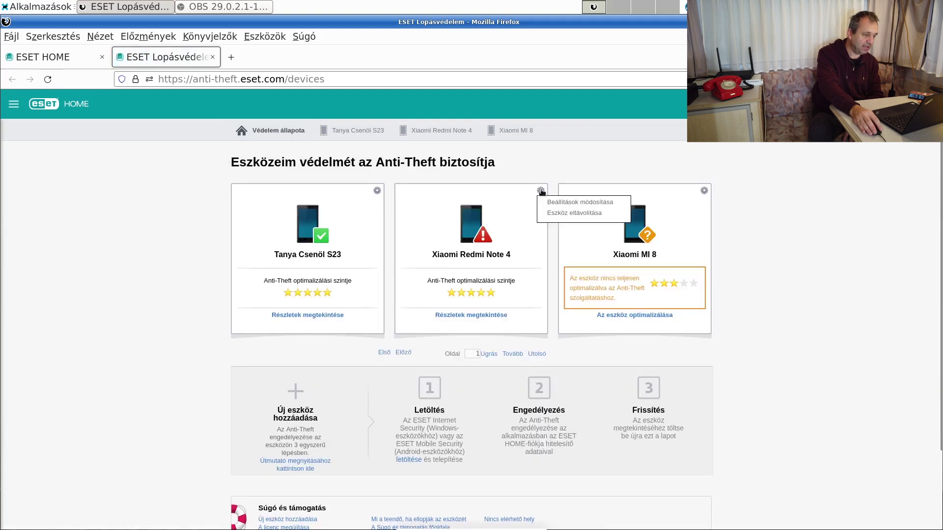
pyautogui.click(567, 213)
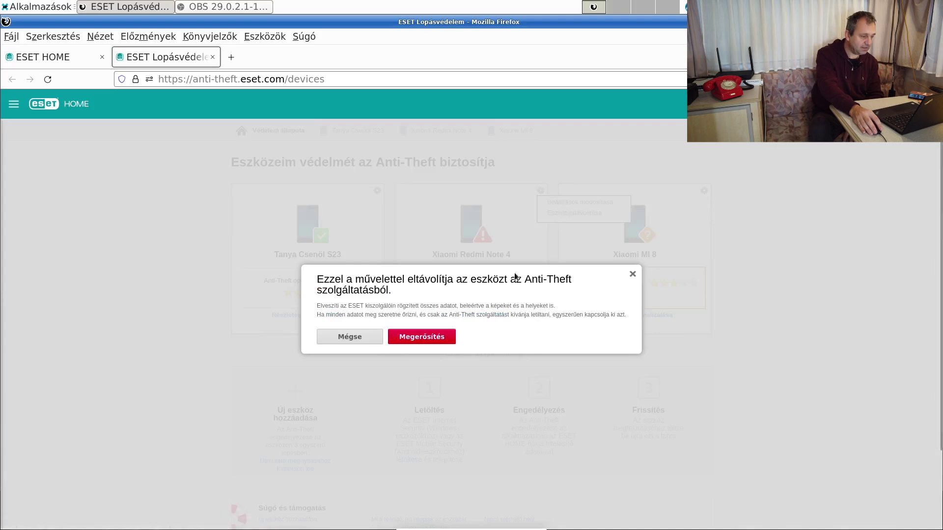
pyautogui.click(422, 338)
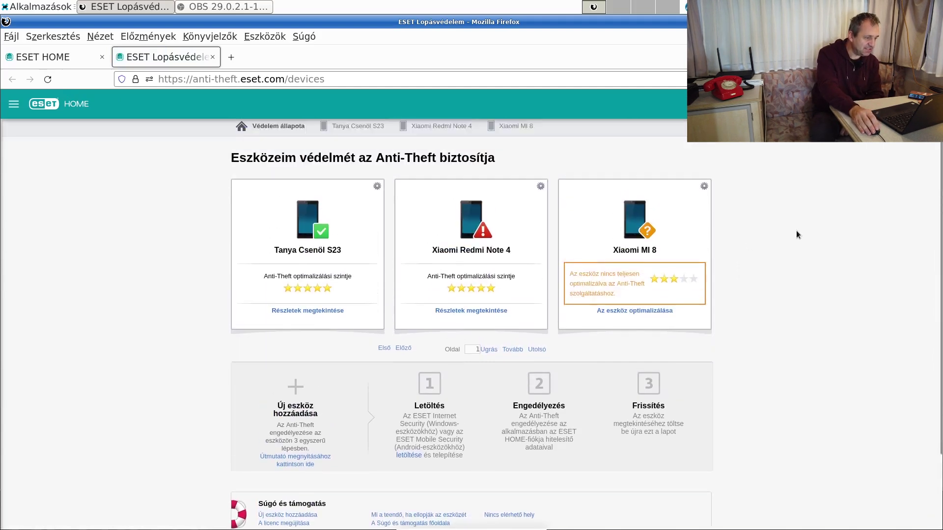
# Open the S23's Anti-Theft details, look over its location and photo test results, and open its activity summary
pyautogui.click(314, 315)
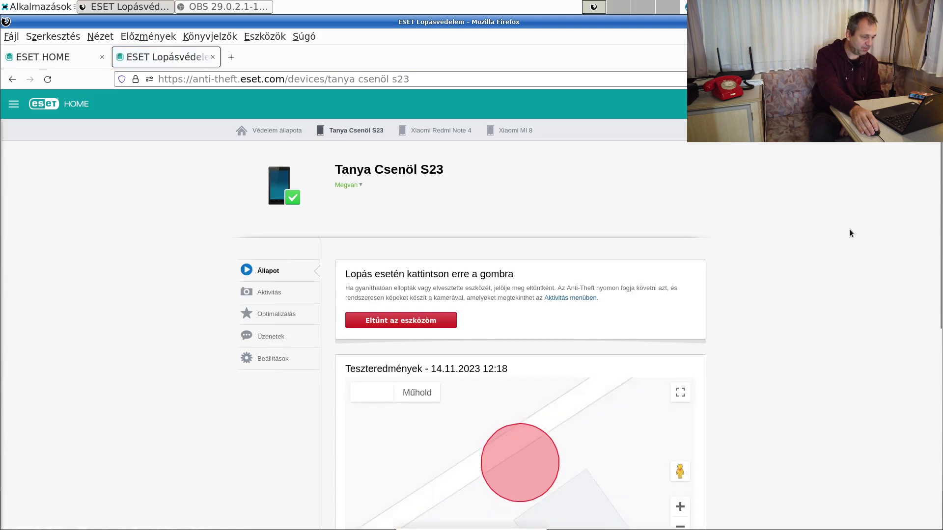
pyautogui.scroll(-2, 850, 229)
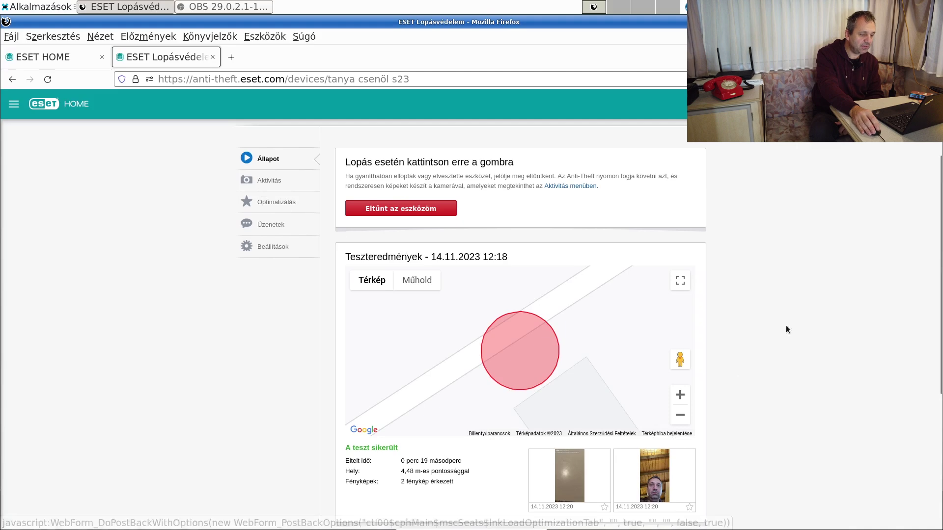
pyautogui.scroll(-3, 685, 335)
pyautogui.scroll(3, 744, 329)
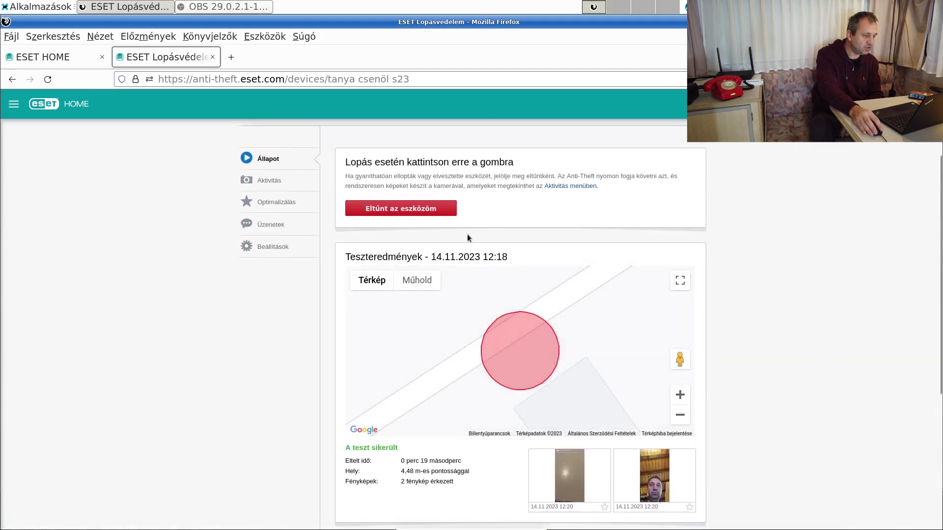
pyautogui.click(260, 183)
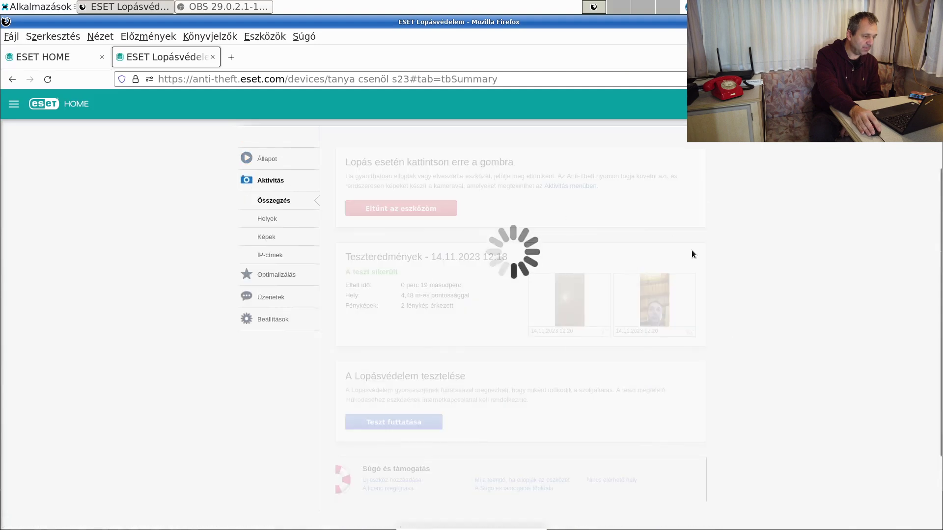
# Return to the S23's status page and run the Anti-Theft test
pyautogui.click(262, 167)
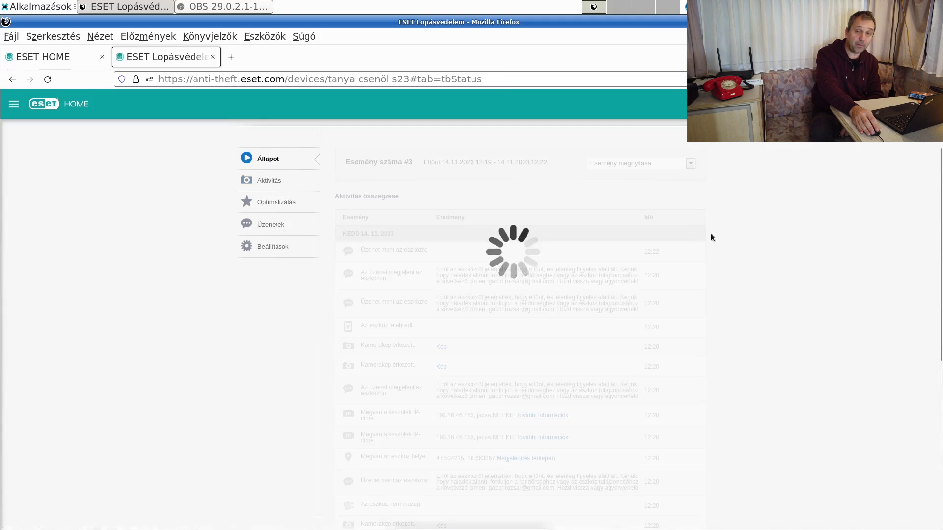
pyautogui.scroll(-4, 778, 244)
pyautogui.scroll(-1, 778, 243)
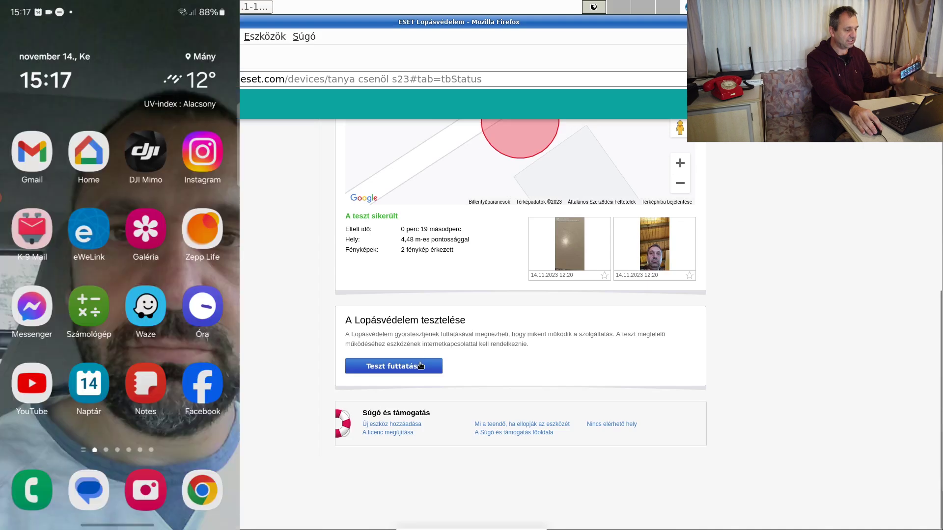
pyautogui.click(419, 364)
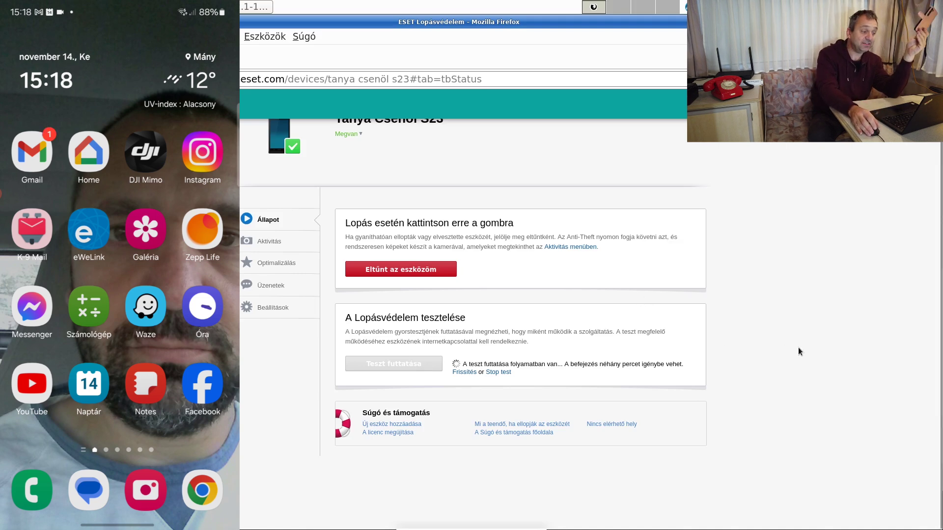
# Examine the new test's results on the S23's status page, viewing the location map and enlarging both camera photos
pyautogui.scroll(2, 790, 323)
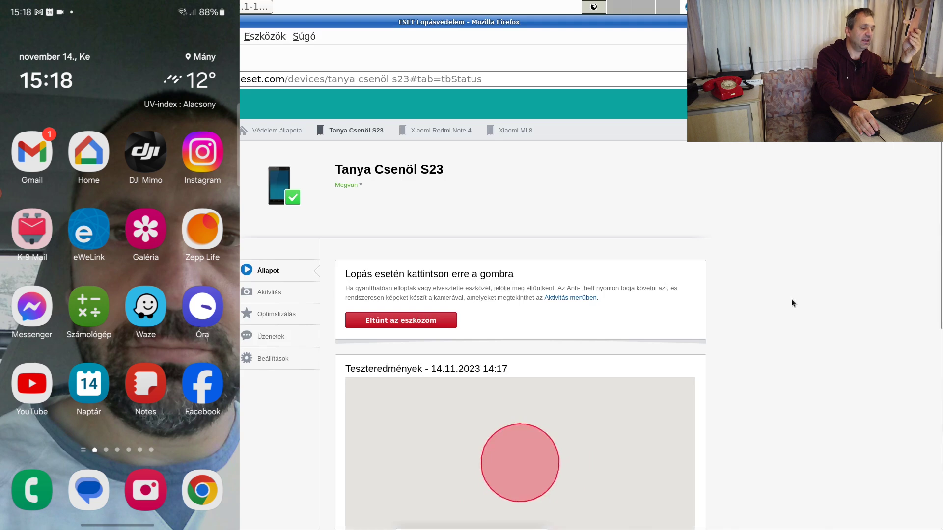
pyautogui.scroll(-3, 838, 285)
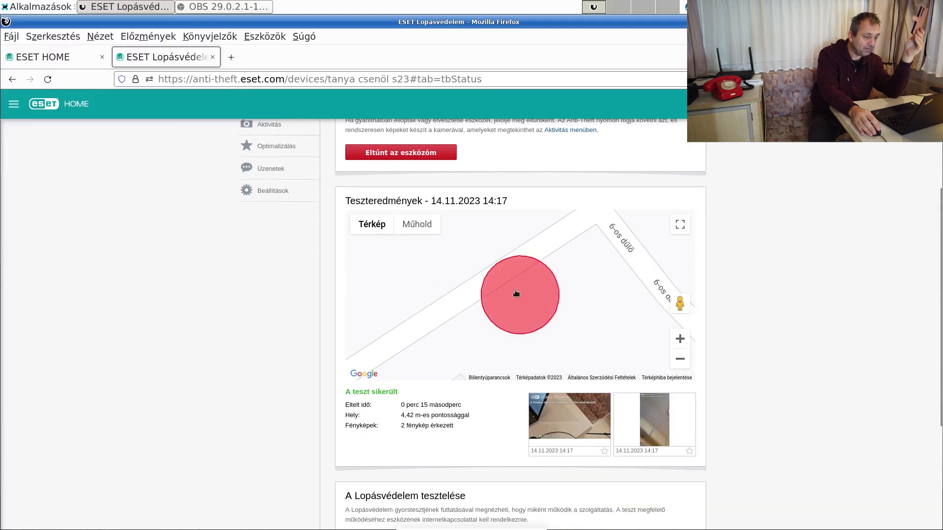
pyautogui.click(603, 431)
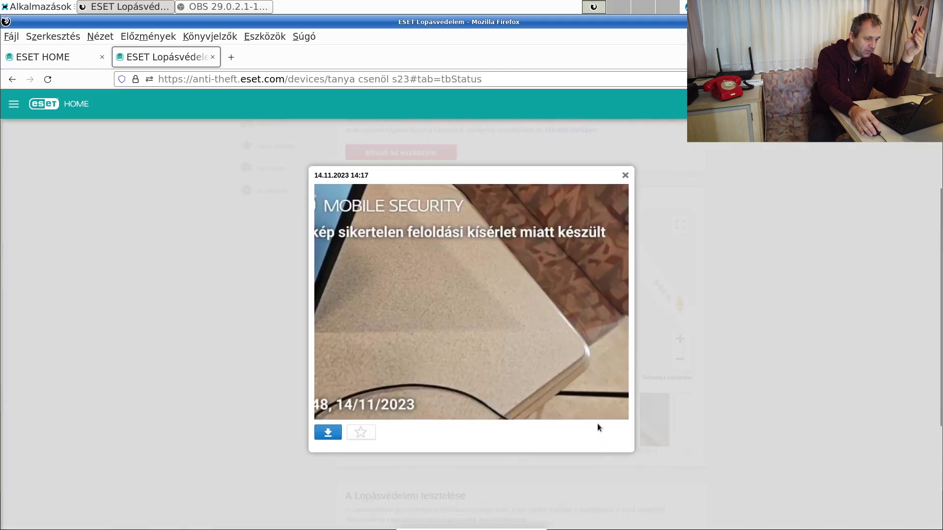
pyautogui.click(624, 176)
pyautogui.click(670, 430)
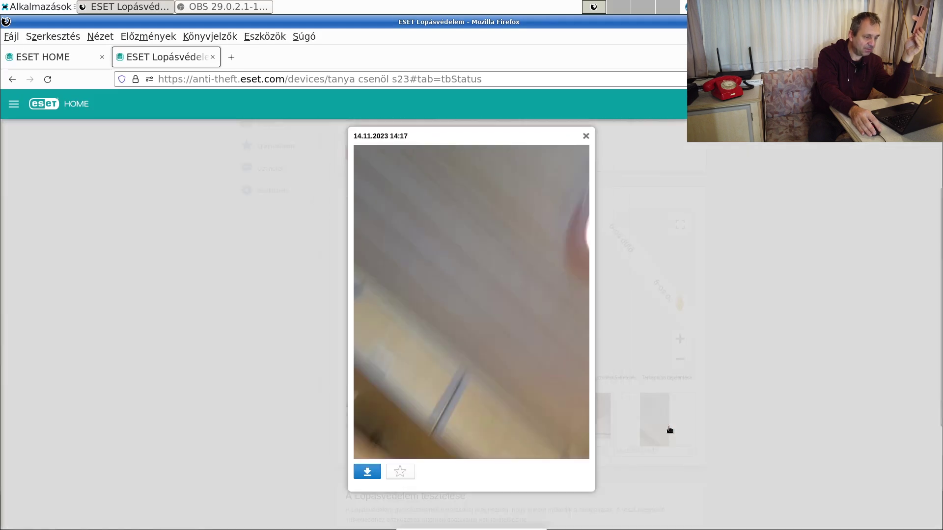
pyautogui.click(586, 136)
pyautogui.scroll(3, 813, 324)
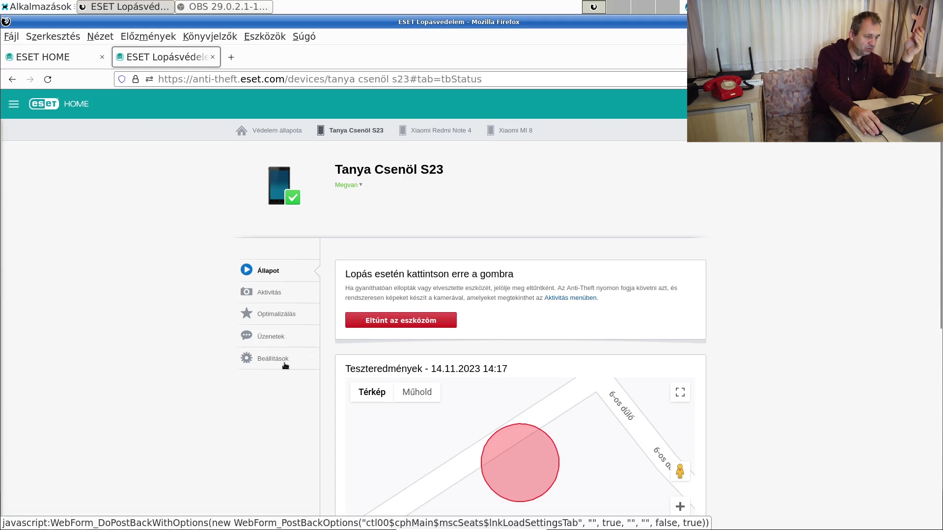
pyautogui.scroll(-4, 734, 325)
pyautogui.scroll(4, 734, 326)
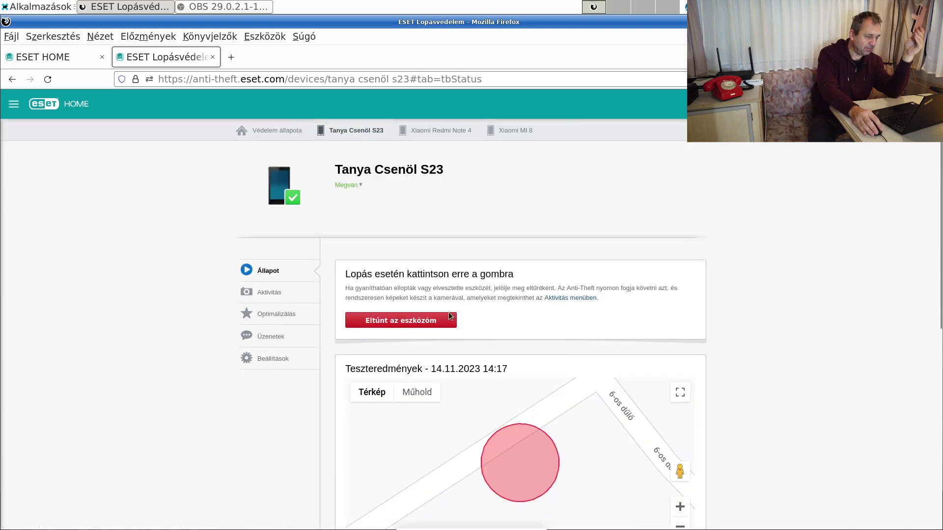
# Look through the S23's Anti-Theft settings, new message page, message history and optimisation level
pyautogui.click(312, 366)
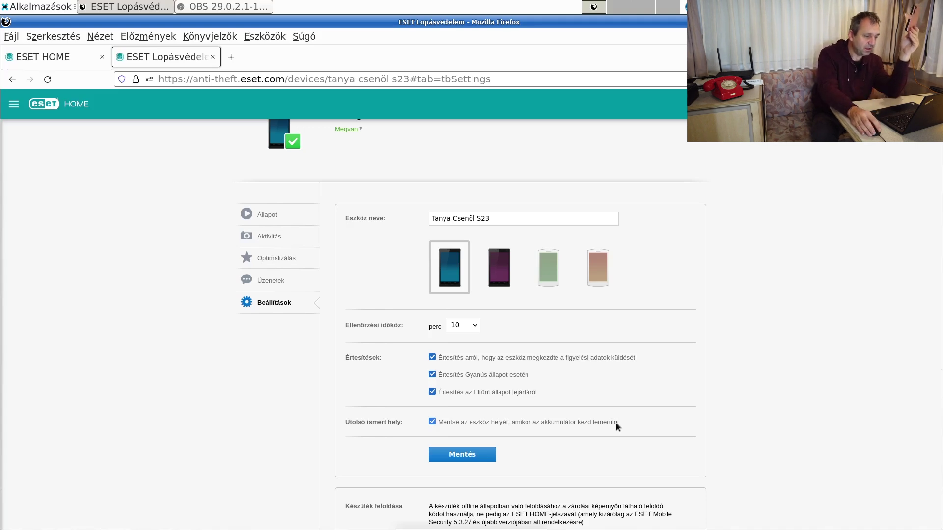
pyautogui.click(275, 278)
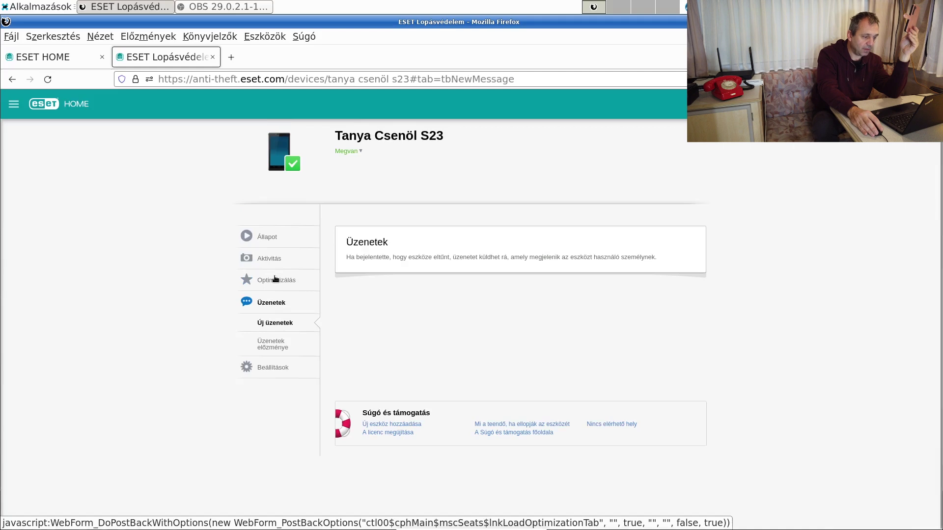
pyautogui.click(289, 341)
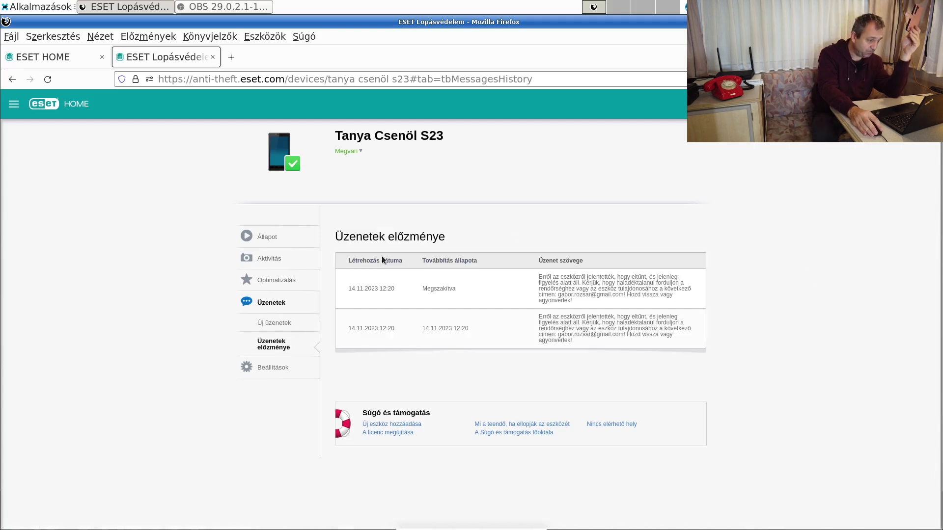
pyautogui.click(298, 283)
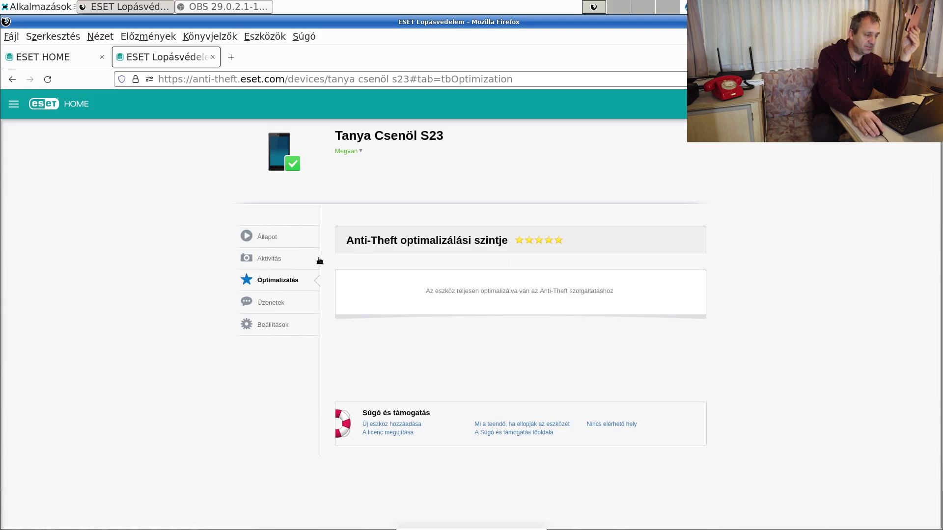
# Review the S23's activity summary for the latest test, including the activity download section
pyautogui.click(284, 260)
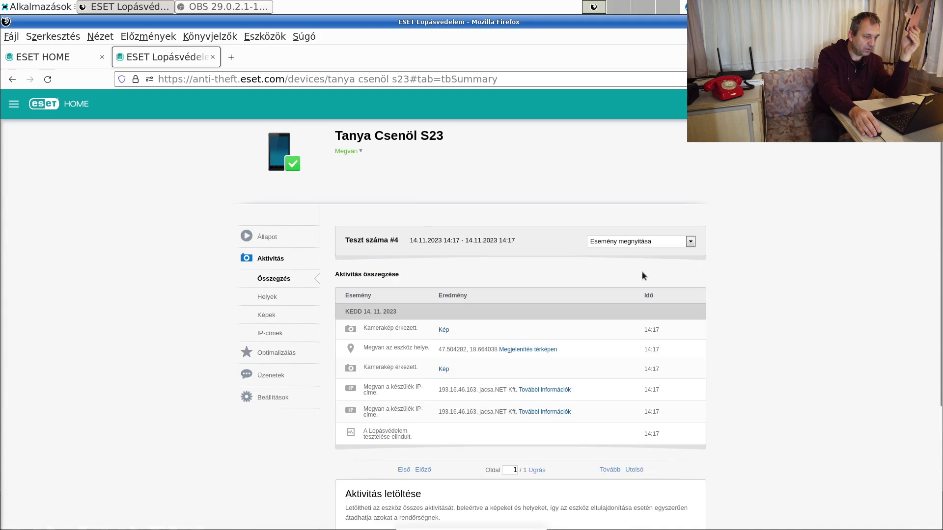
pyautogui.scroll(-3, 692, 274)
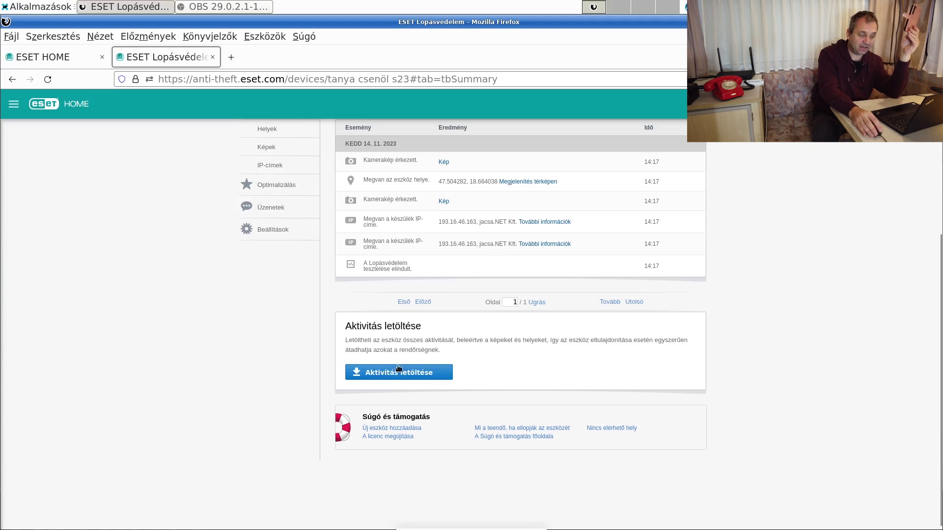
pyautogui.scroll(5, 632, 376)
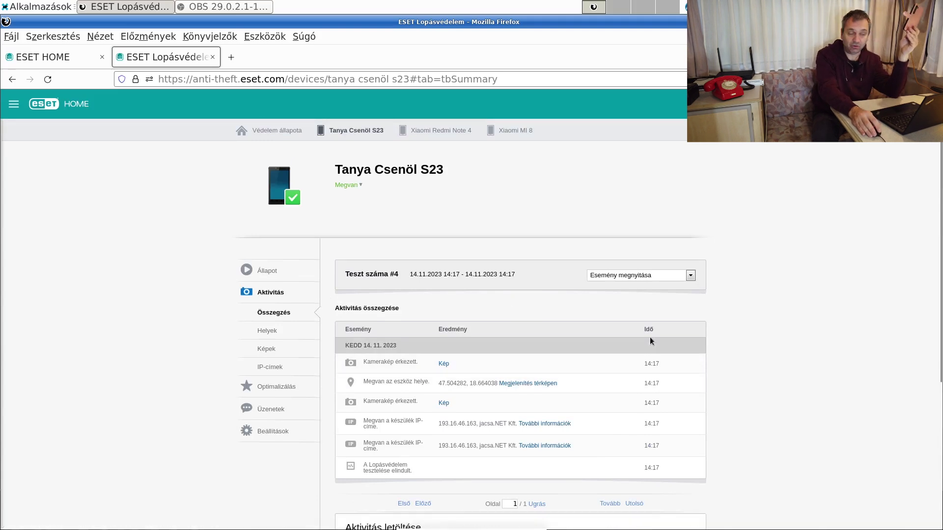
# Mark the S23 as missing from its status page and confirm the device lock and monitoring
pyautogui.click(278, 278)
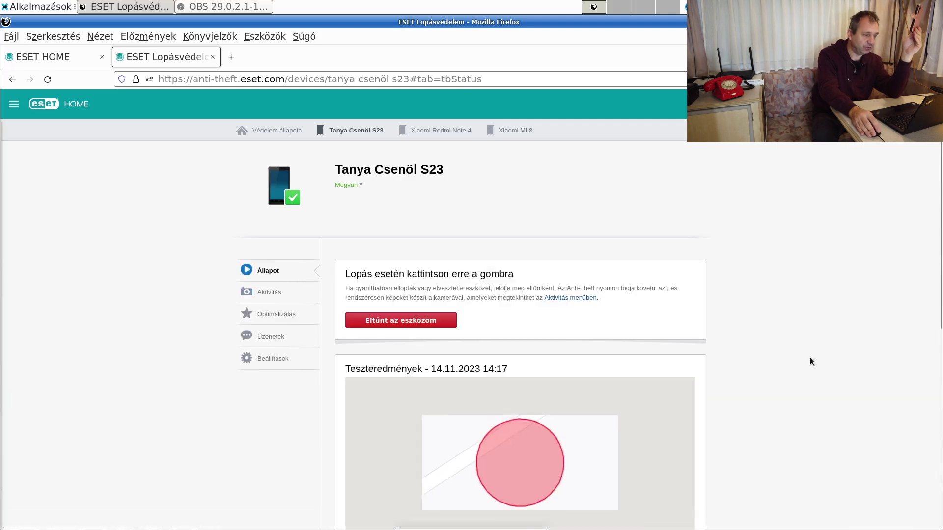
pyautogui.scroll(-4, 809, 348)
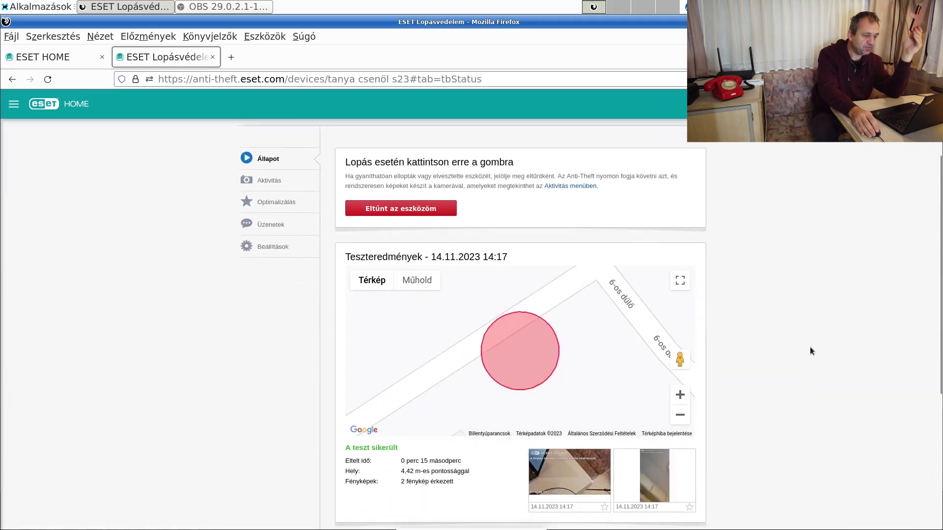
pyautogui.click(444, 213)
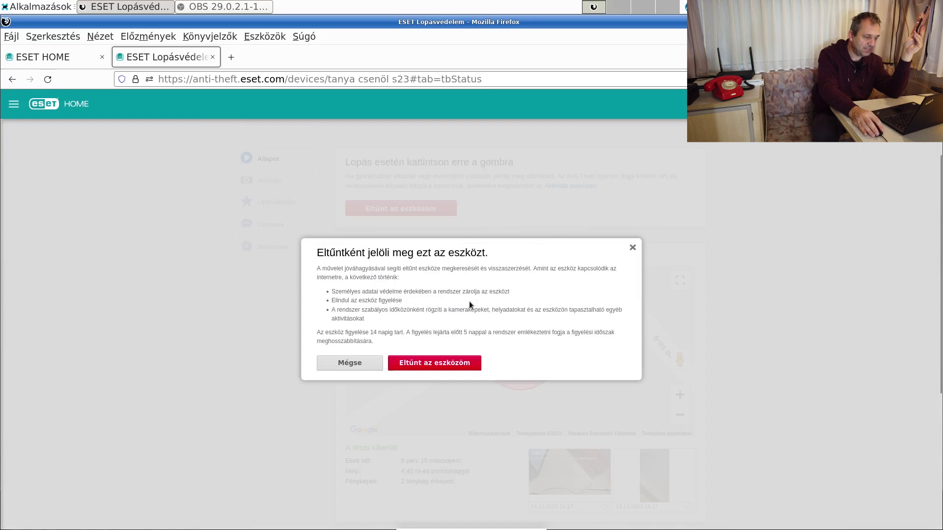
pyautogui.click(449, 364)
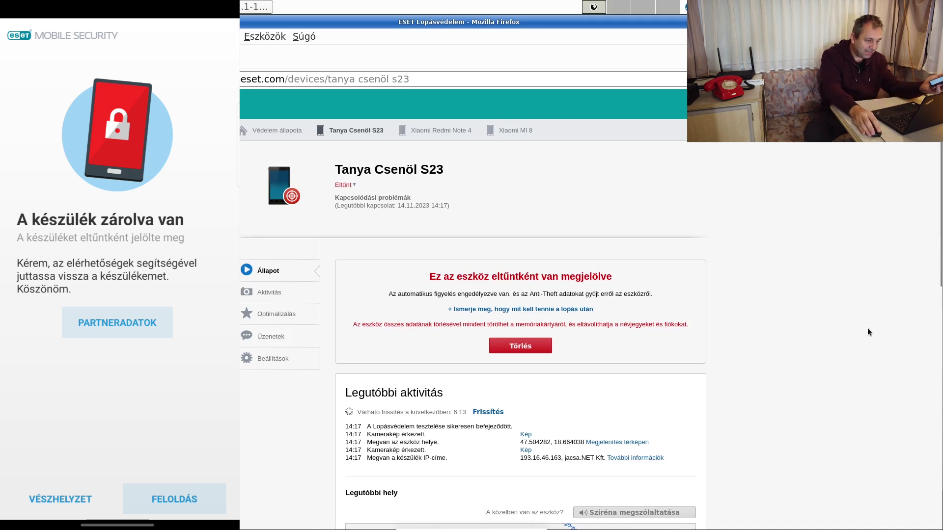
# Examine the missing S23's status page, including the wipe option, recent activity, siren control, latest location, camera photos and recovery section
pyautogui.scroll(-2, 782, 309)
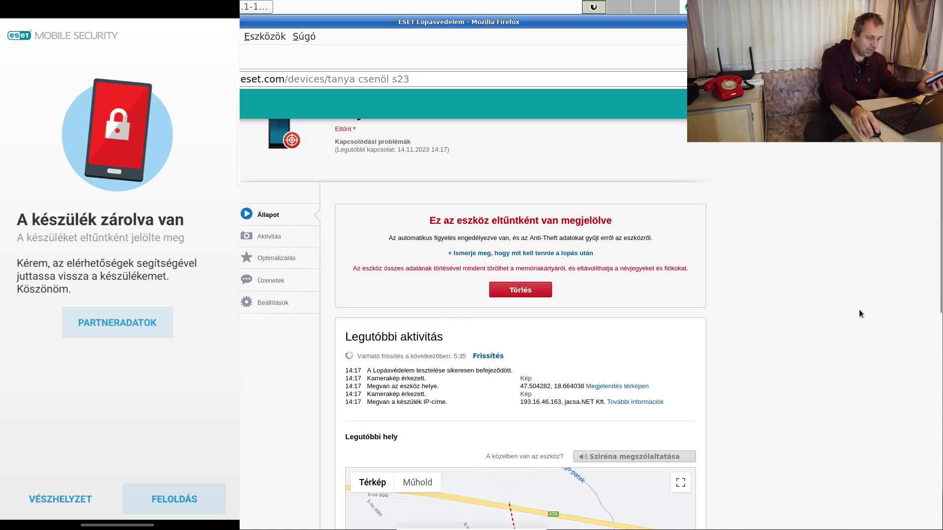
pyautogui.scroll(-3, 859, 310)
pyautogui.scroll(-3, 859, 311)
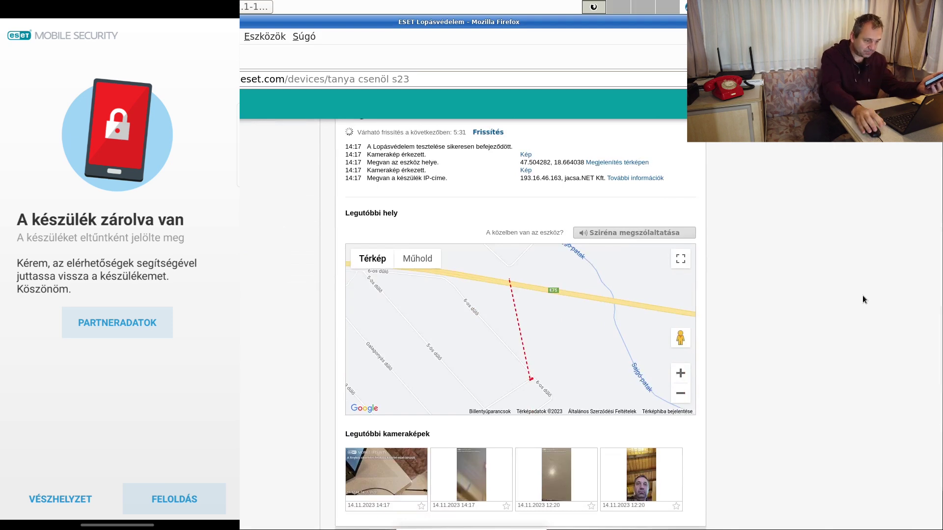
pyautogui.scroll(-3, 853, 293)
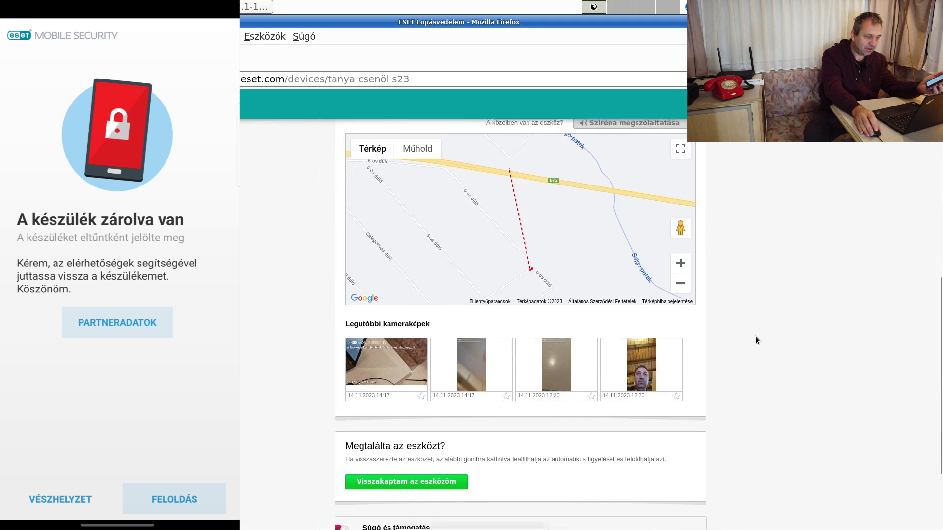
pyautogui.scroll(3, 755, 336)
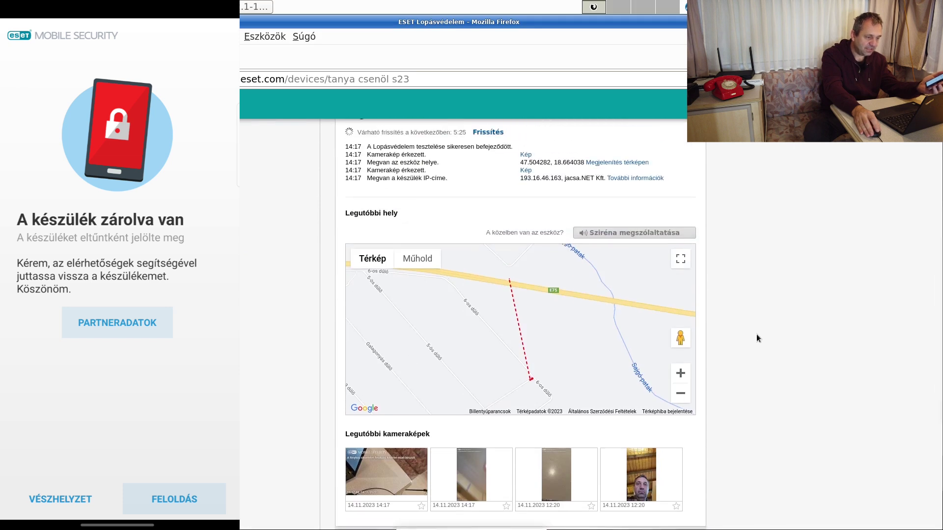
pyautogui.scroll(2, 761, 343)
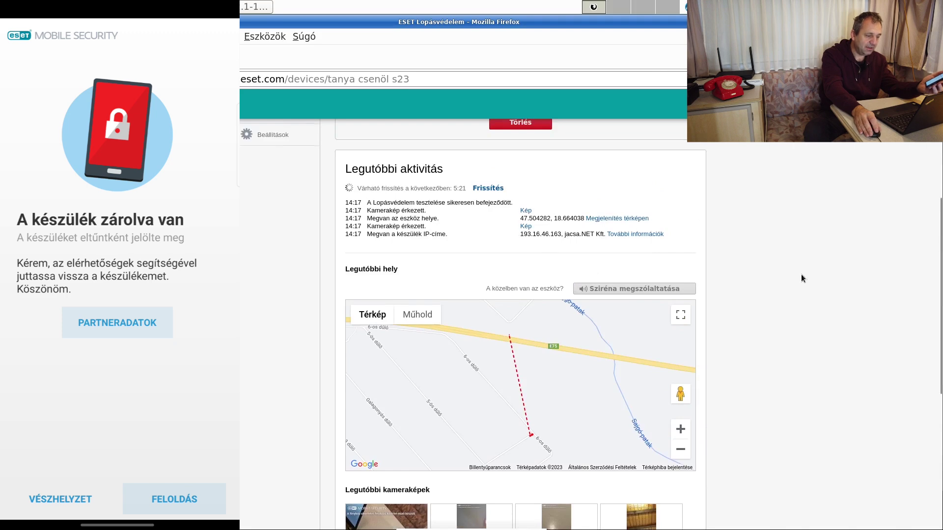
pyautogui.scroll(-5, 802, 277)
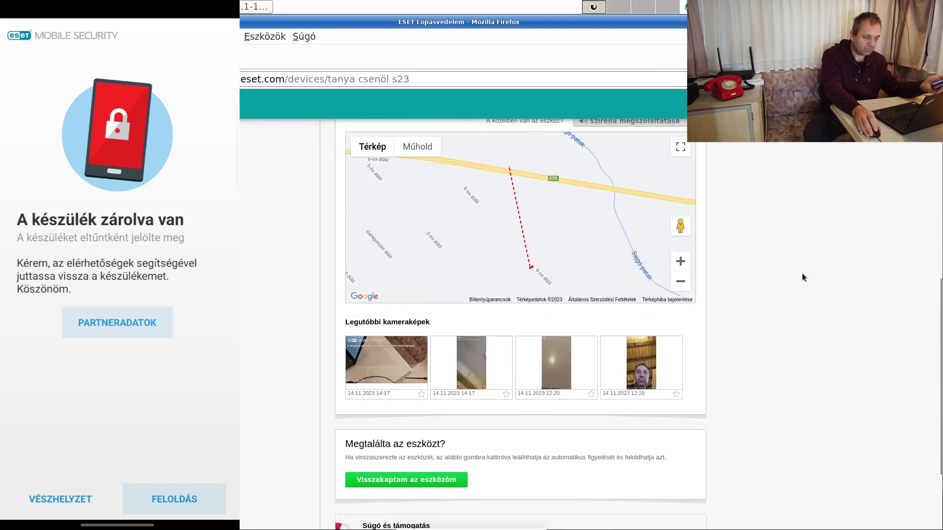
pyautogui.scroll(-3, 789, 284)
pyautogui.scroll(8, 789, 285)
pyautogui.scroll(2, 790, 284)
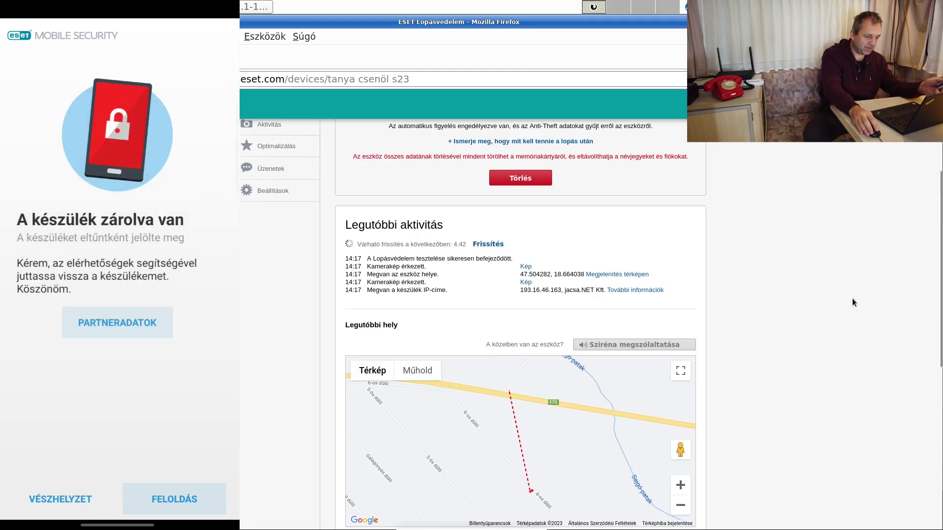
pyautogui.scroll(-1, 852, 295)
pyautogui.scroll(-5, 853, 293)
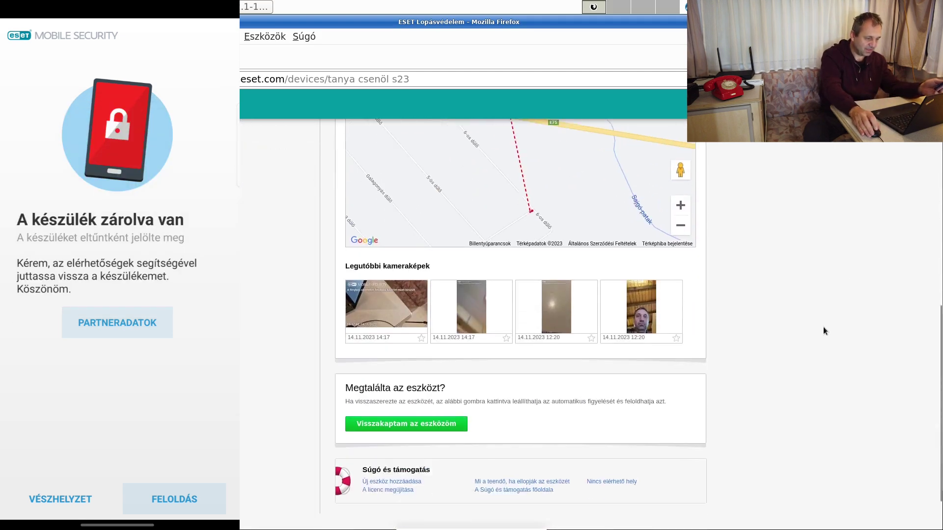
# Mark the S23 as recovered and confirm ending its lock and monitoring
pyautogui.scroll(7, 823, 326)
pyautogui.scroll(-6, 826, 324)
pyautogui.scroll(-2, 825, 318)
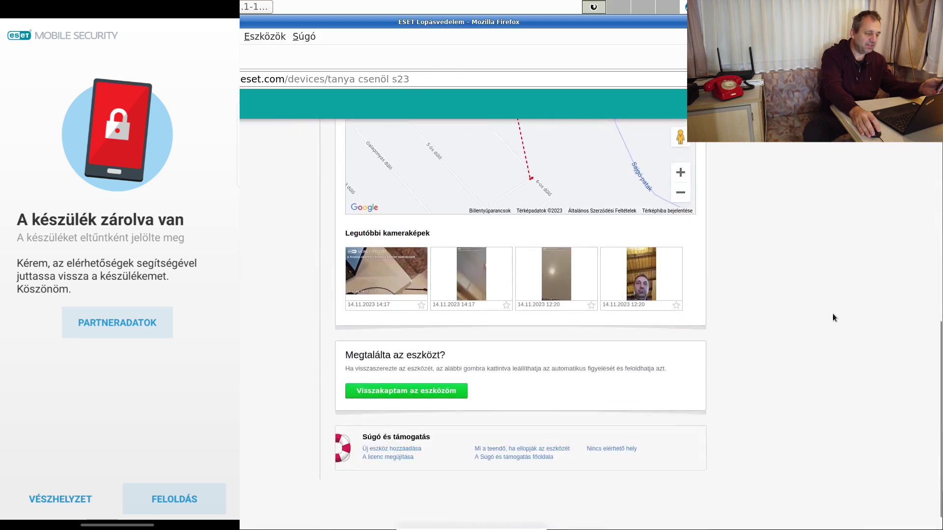
pyautogui.click(450, 367)
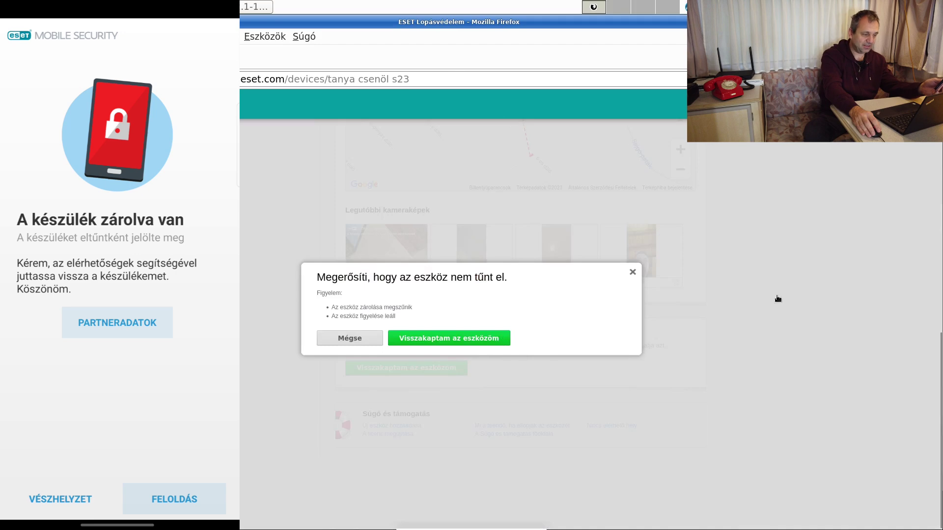
pyautogui.press('Return')
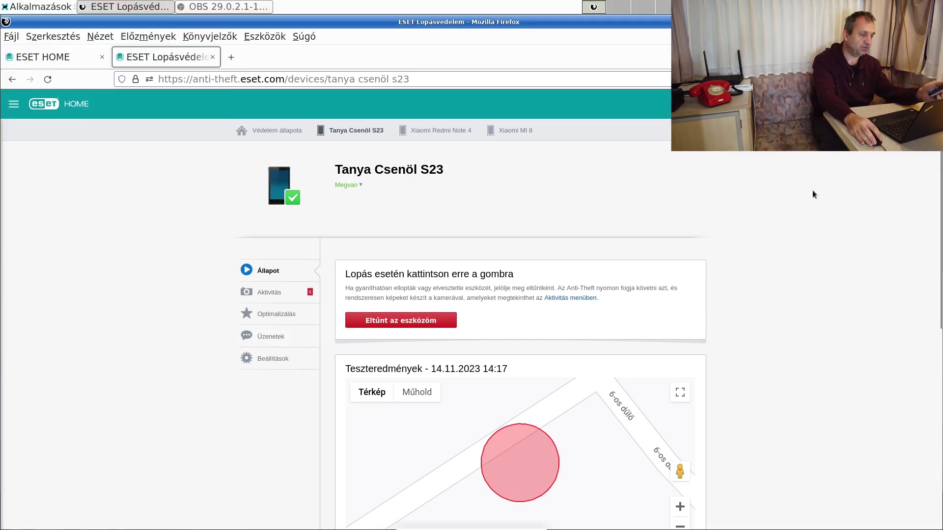
# Try again to remove the Xiaomi Redmi Note 4 from Anti-Theft on the protection overview, and open its details
pyautogui.click(295, 137)
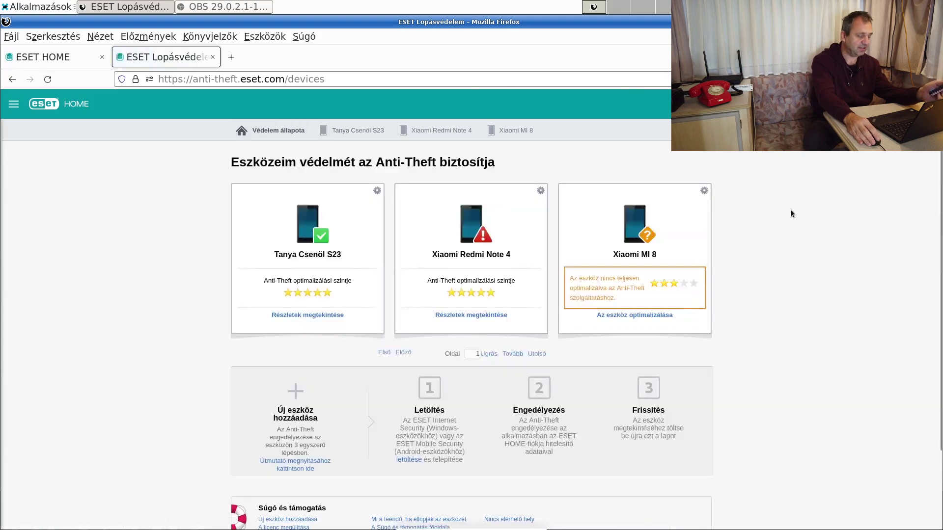
pyautogui.click(540, 191)
pyautogui.click(555, 214)
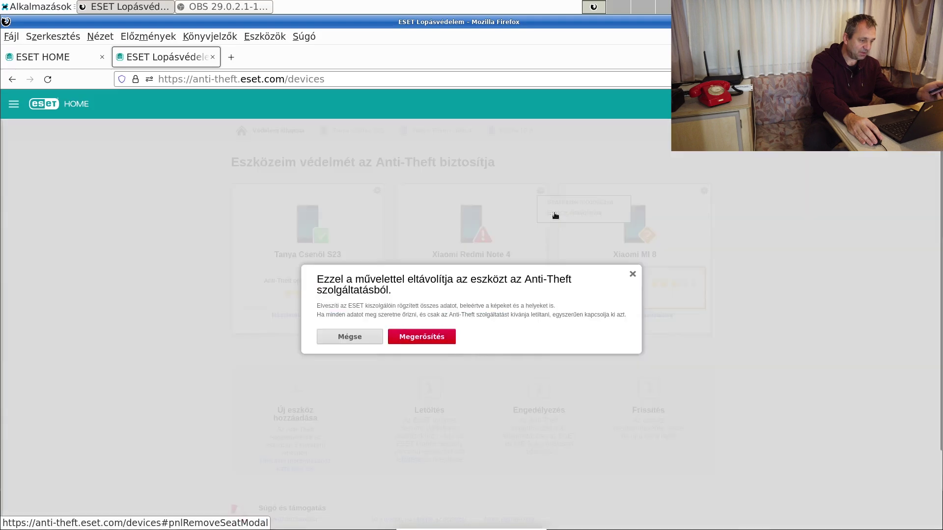
pyautogui.click(427, 337)
pyautogui.click(436, 344)
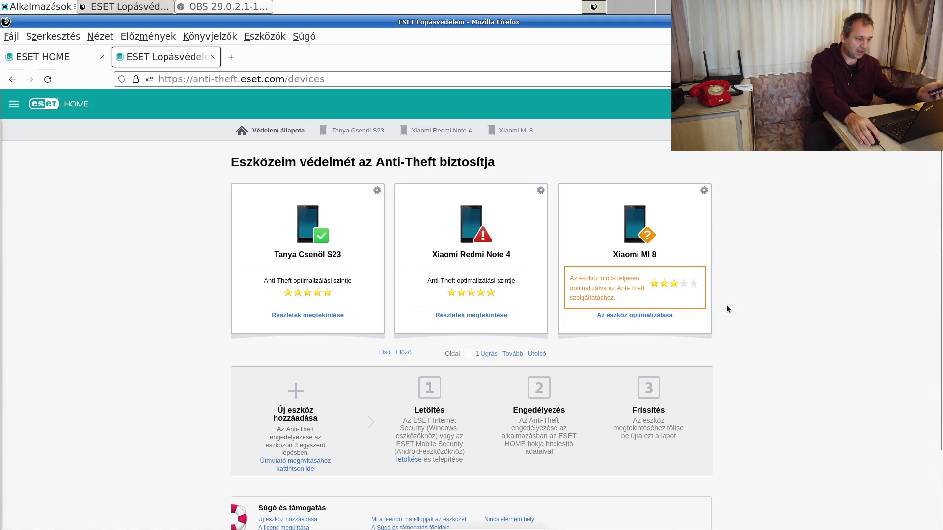
pyautogui.click(471, 315)
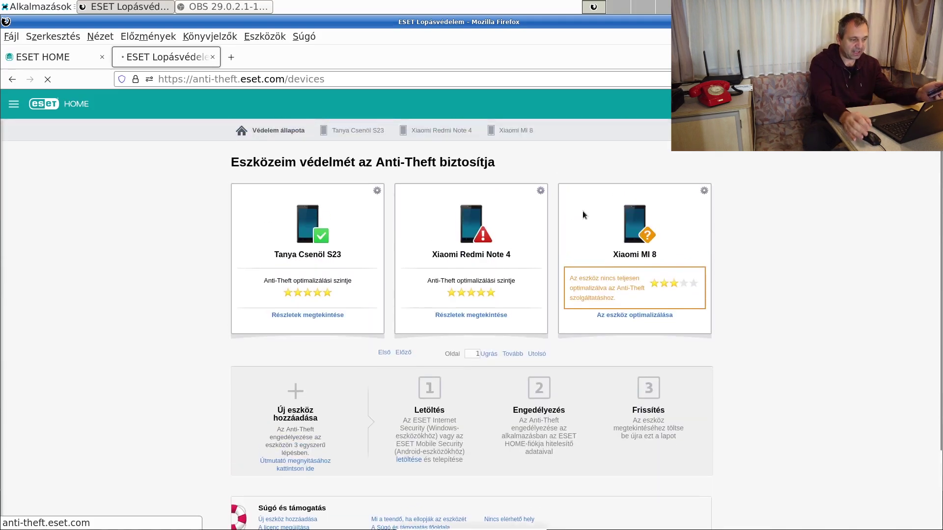
# Disconnect the Xiaomi Redmi Note 4 from the account in the ESET HOME device list and confirm the disconnection
pyautogui.click(49, 57)
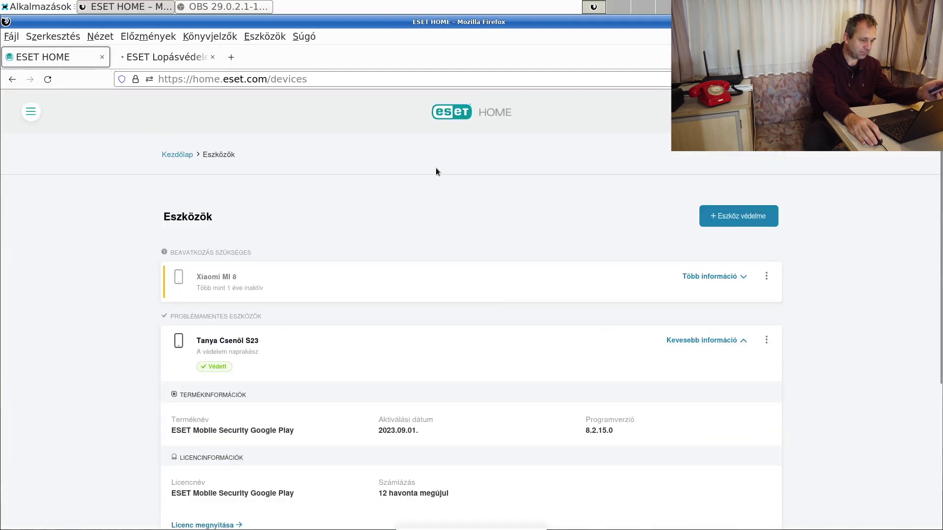
pyautogui.click(177, 155)
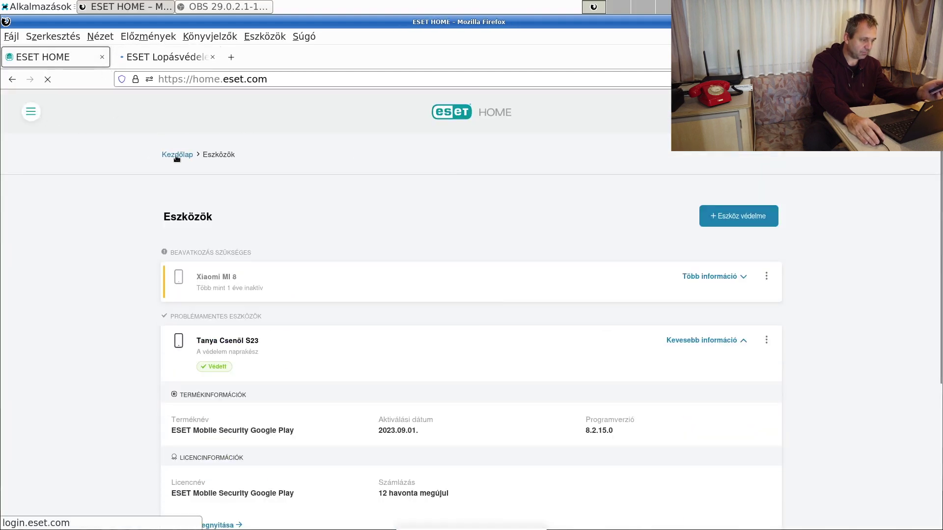
pyautogui.scroll(-1, 658, 274)
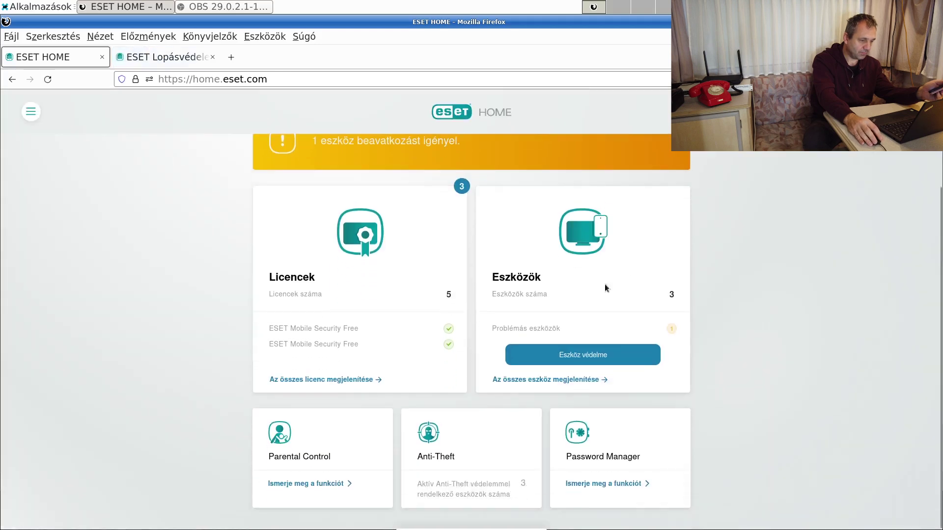
pyautogui.click(591, 381)
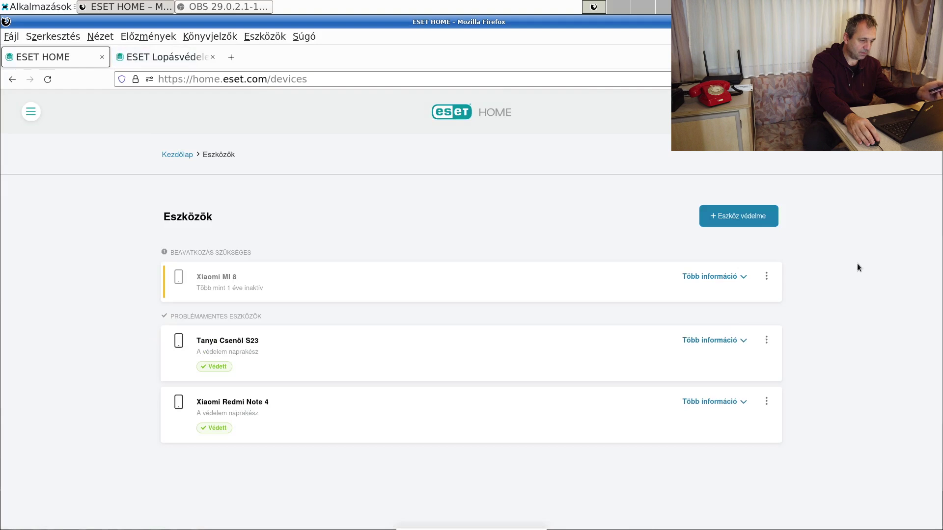
pyautogui.click(766, 403)
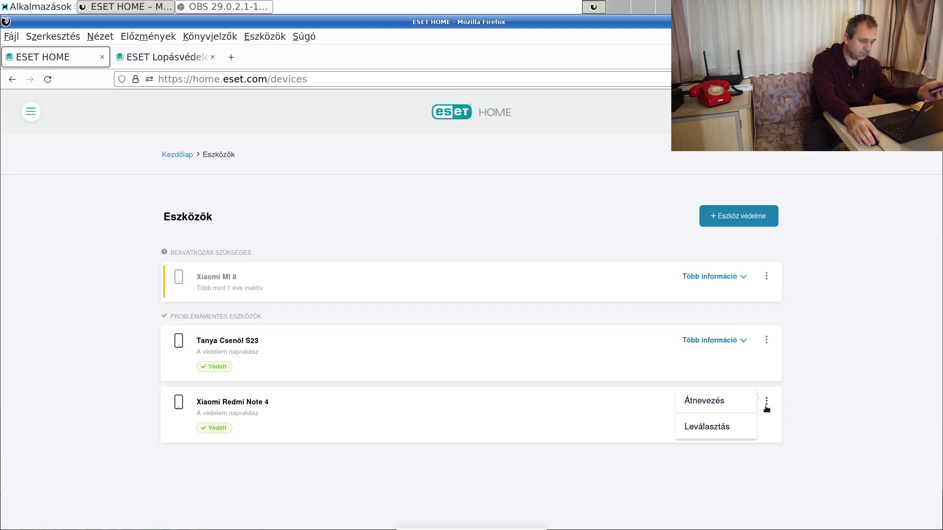
pyautogui.click(706, 428)
pyautogui.click(516, 392)
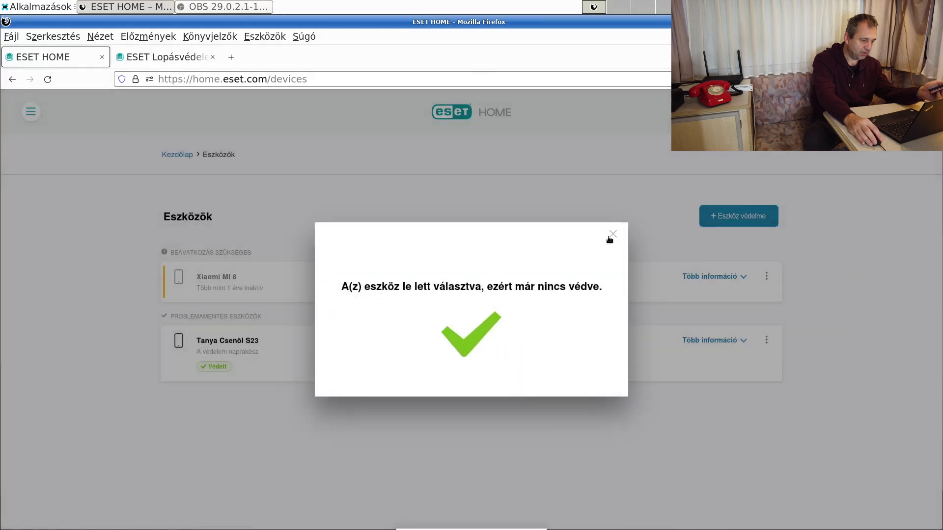
pyautogui.click(609, 236)
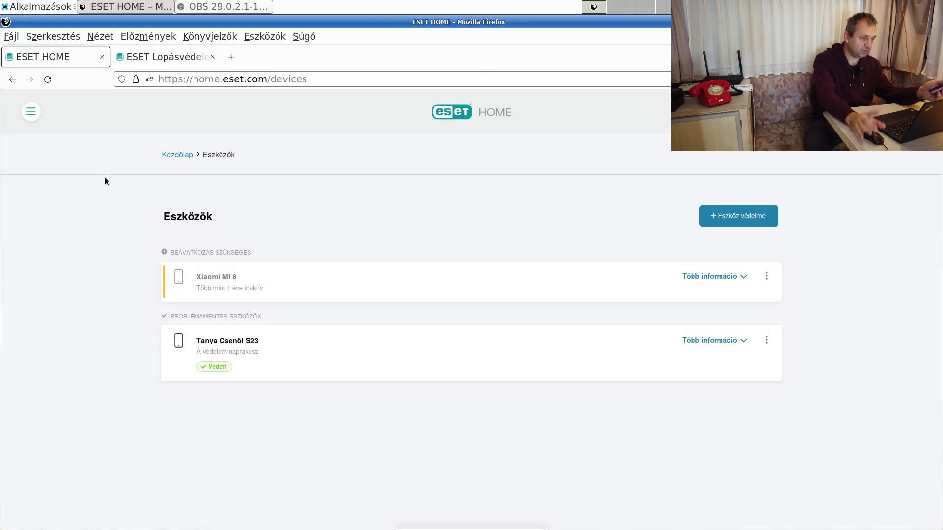
# Open the ESET HOME start page, and return to the Anti-Theft protection overview and reload it
pyautogui.click(172, 155)
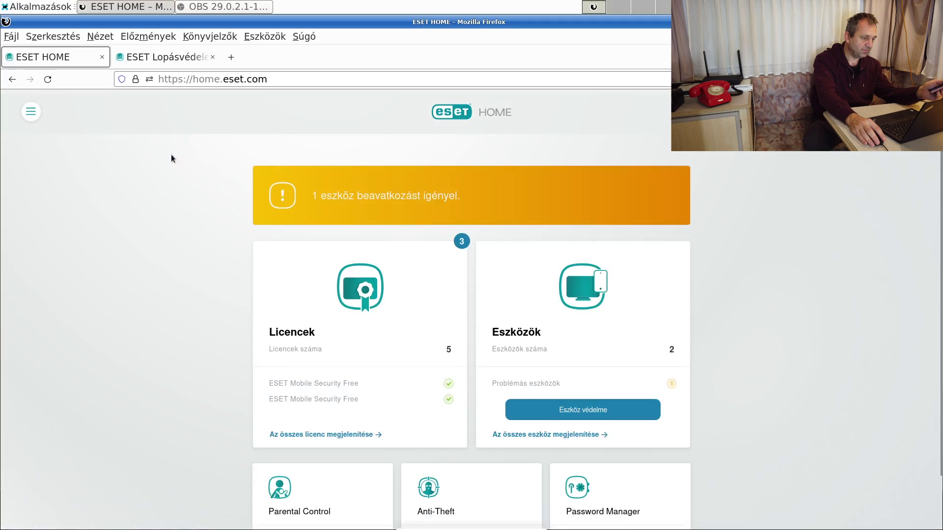
pyautogui.click(180, 66)
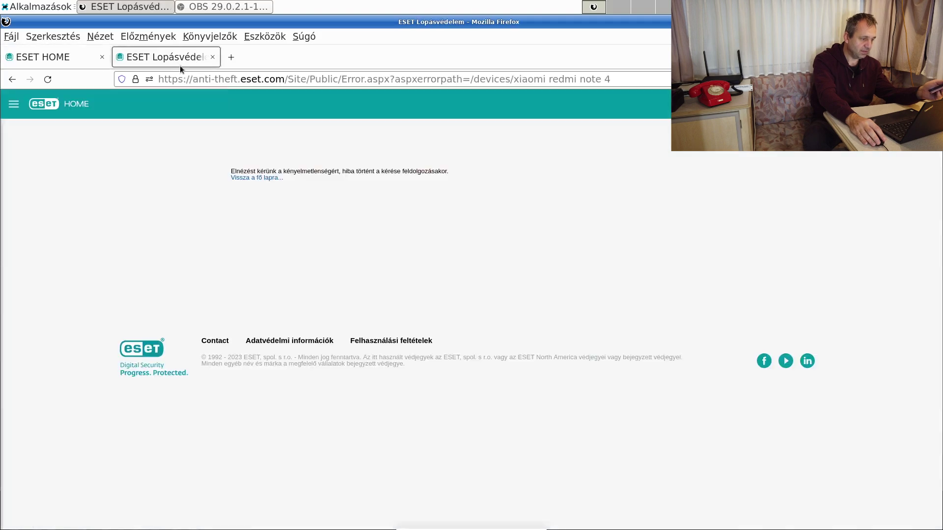
pyautogui.click(241, 179)
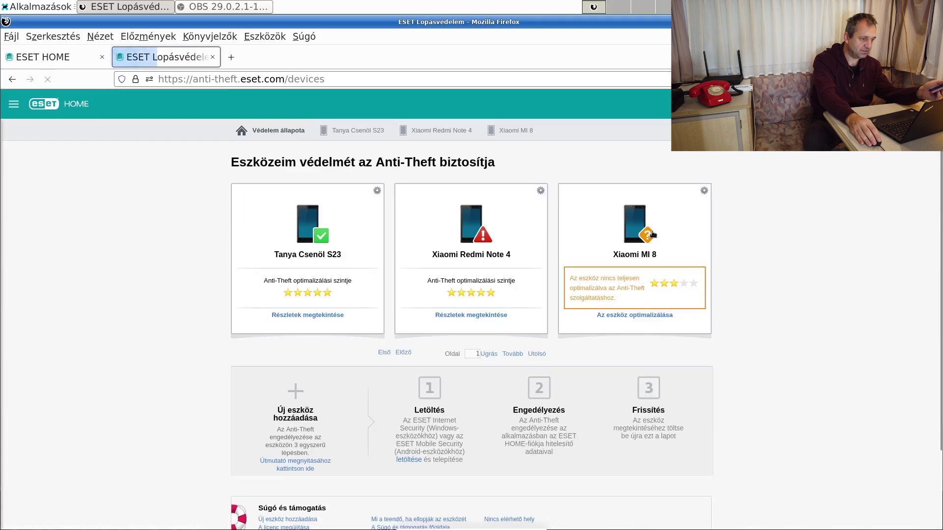
pyautogui.click(48, 79)
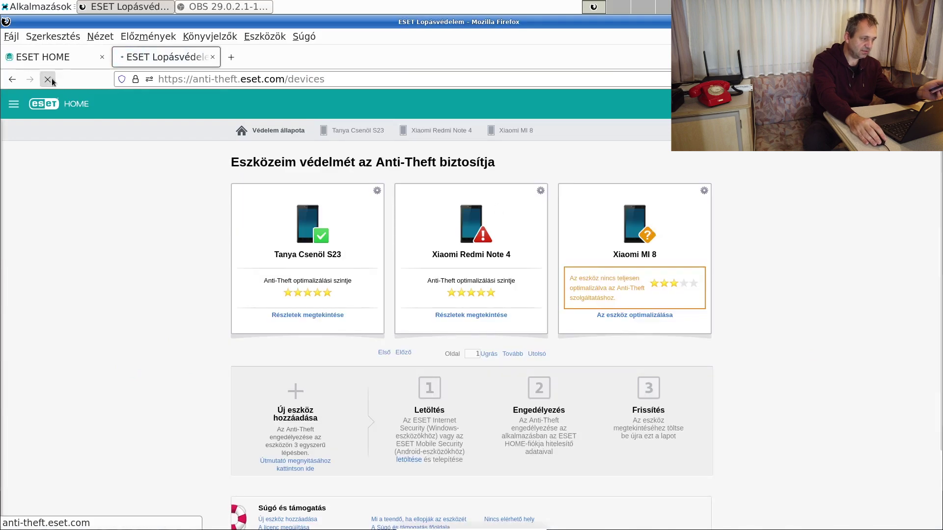
# Try twice to remove the Xiaomi Redmi Note 4 from the Anti-Theft service, and return to the ESET HOME start page
pyautogui.click(540, 192)
pyautogui.click(550, 214)
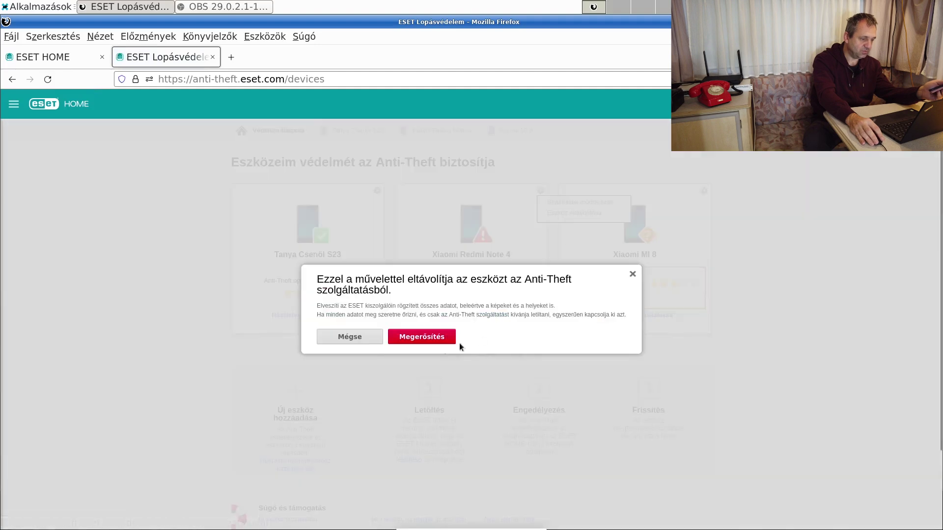
pyautogui.click(423, 337)
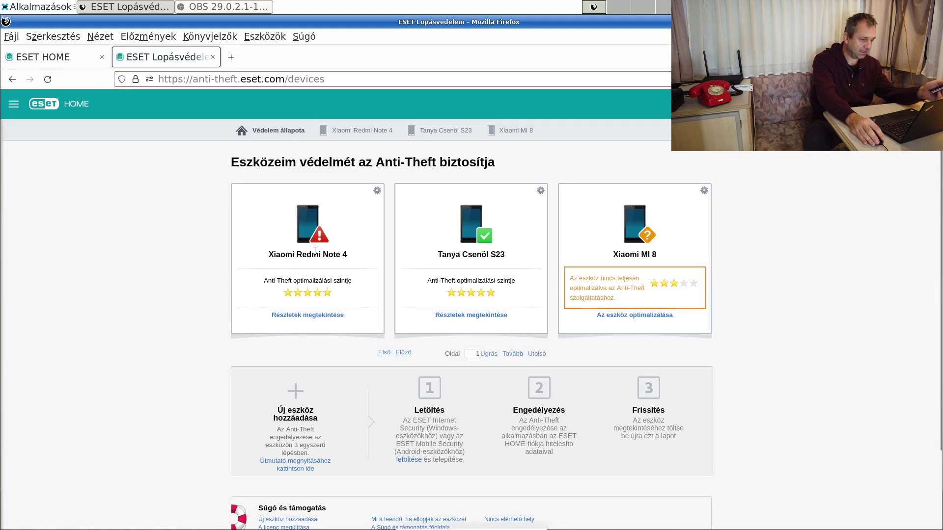
pyautogui.click(377, 190)
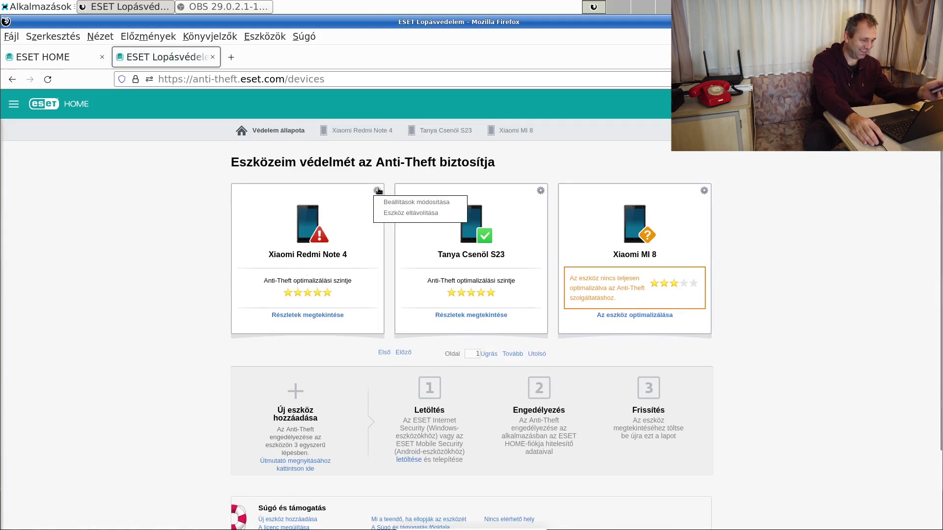
pyautogui.click(407, 212)
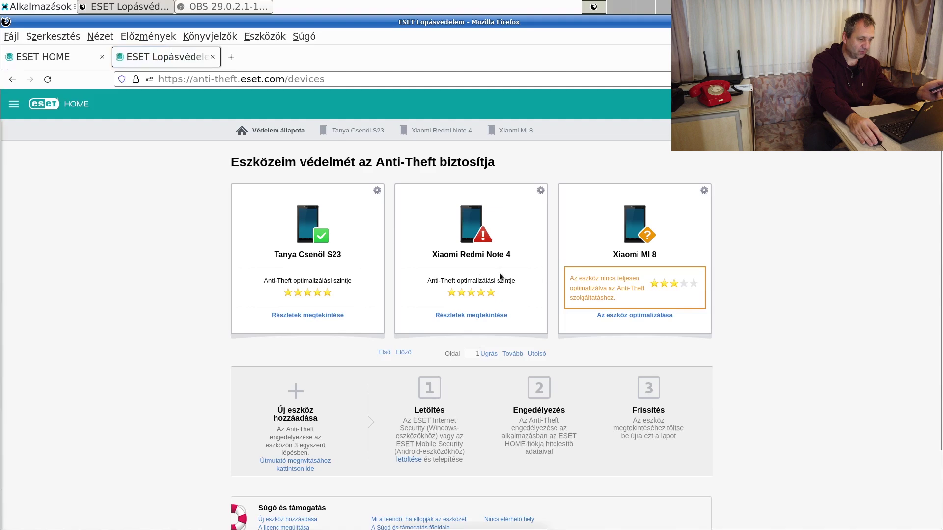
pyautogui.hotkey('ctrl', 'pageup')
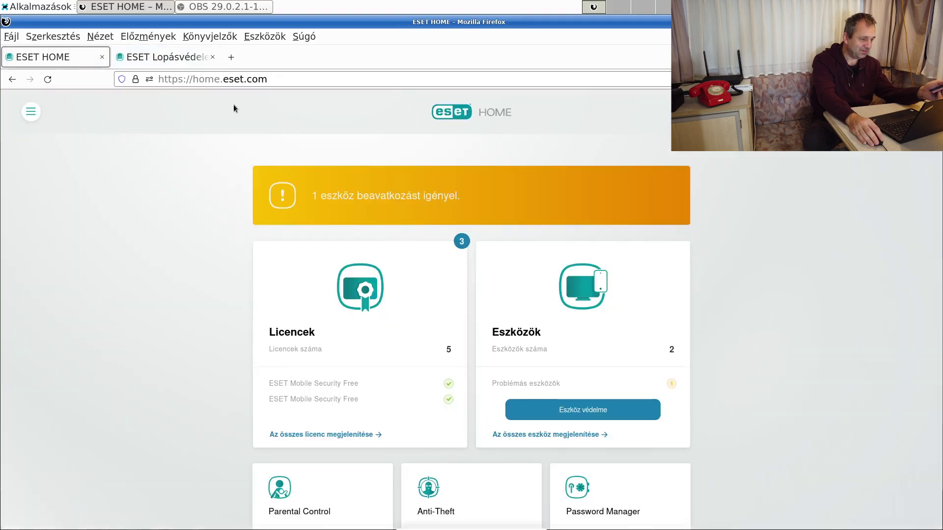